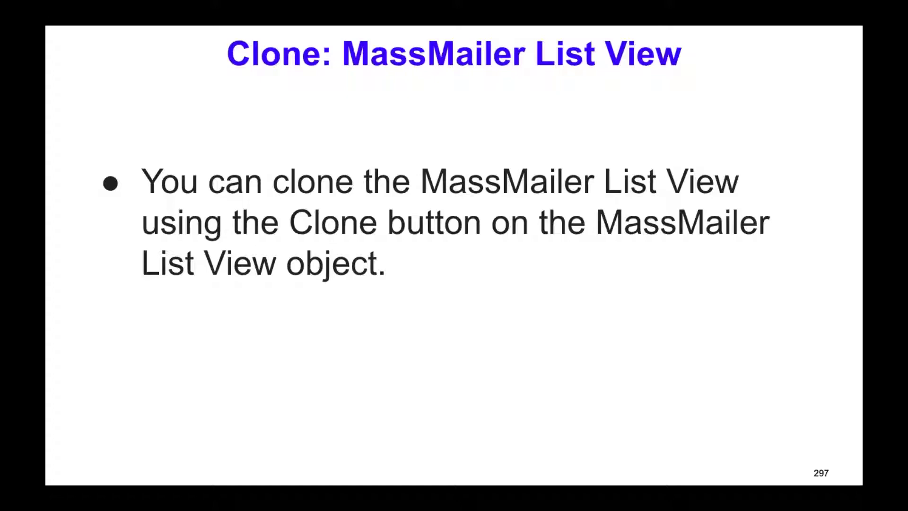
pyautogui.press('Escape')
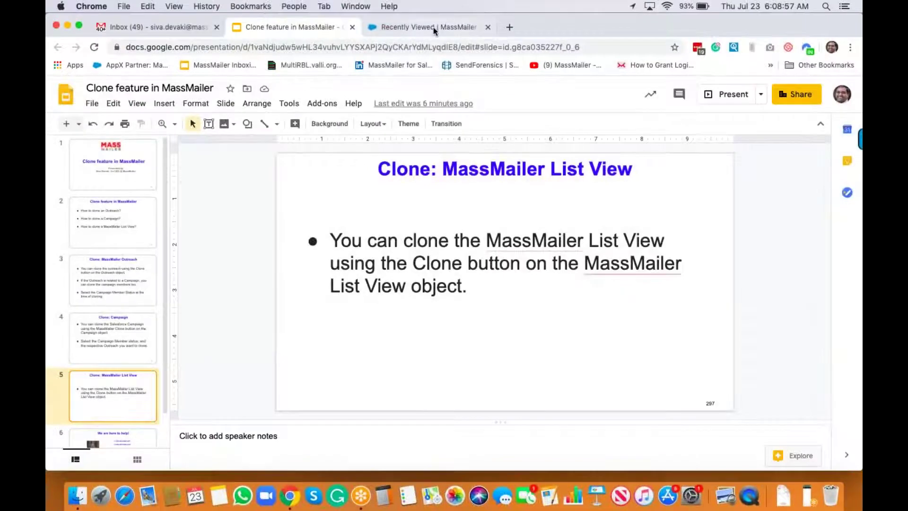
pyautogui.click(434, 29)
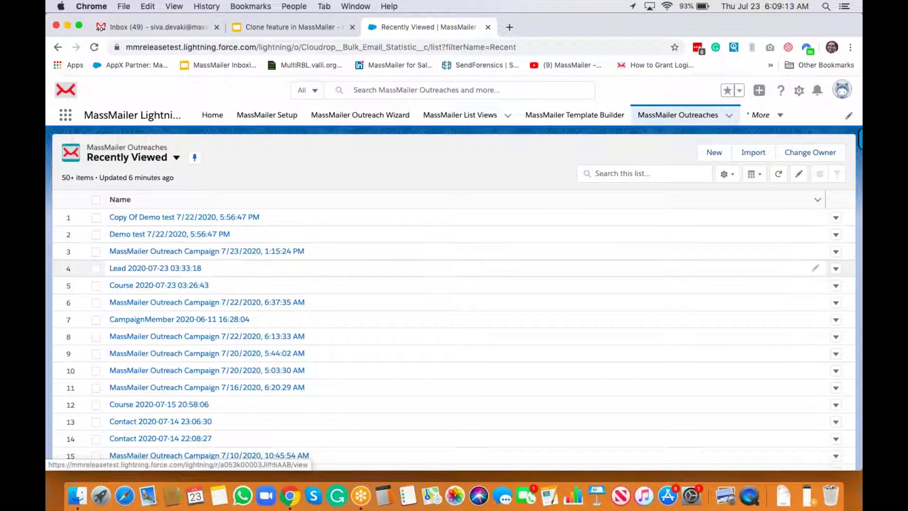
pyautogui.click(184, 268)
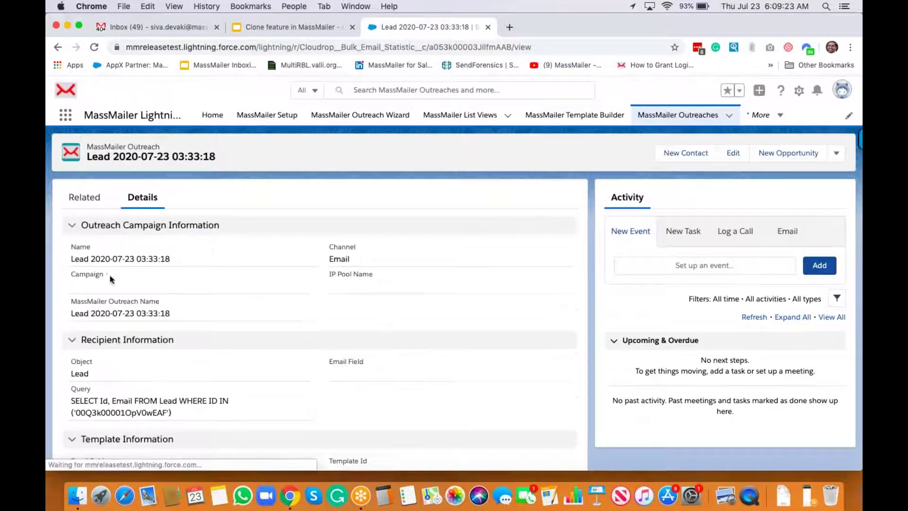
# - Examine the Lead outreach's details, from campaign and recipient information through delivery, status and performance figures
pyautogui.moveTo(72, 276); pyautogui.dragTo(115, 279)
pyautogui.click(114, 287)
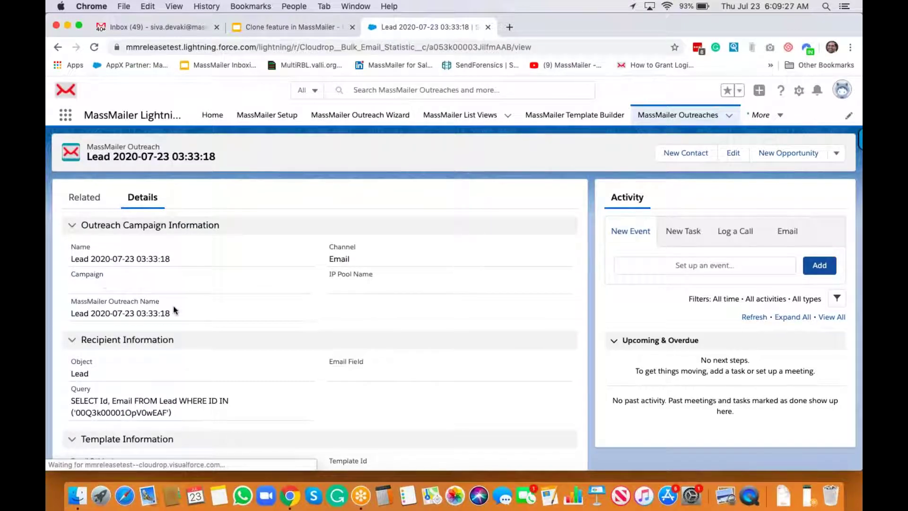
pyautogui.scroll(-5, 174, 309)
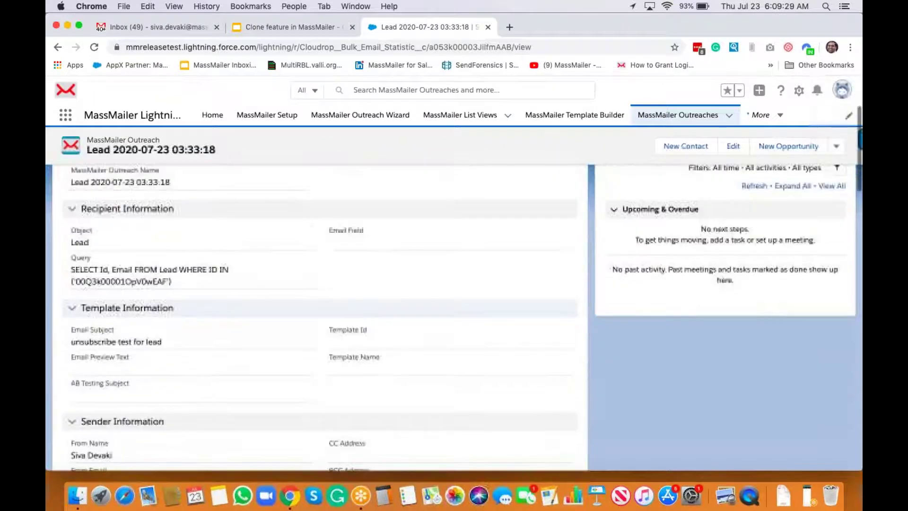
pyautogui.scroll(-10, 319, 317)
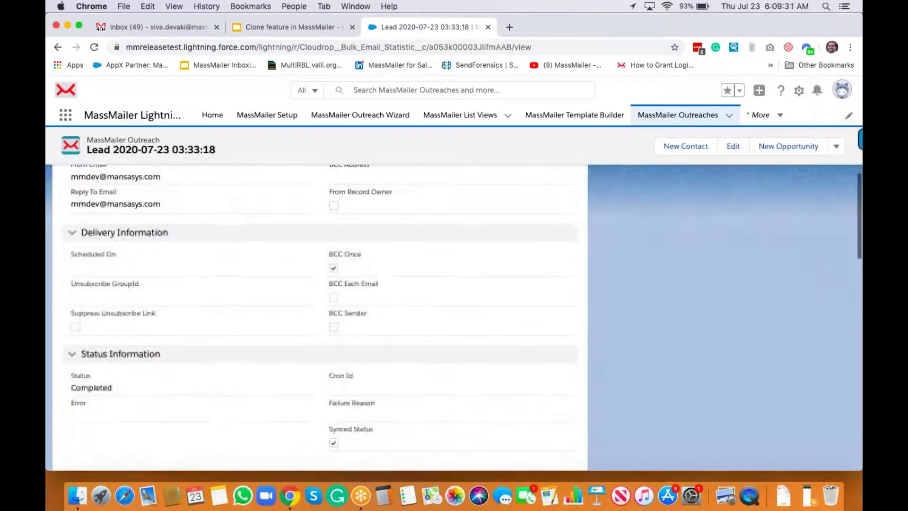
pyautogui.scroll(-6, 320, 317)
pyautogui.scroll(-9, 320, 317)
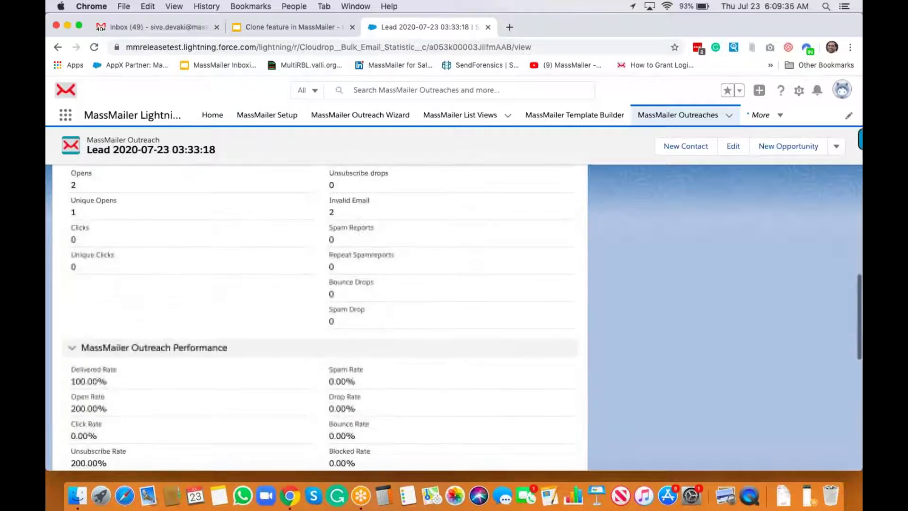
pyautogui.scroll(-3, 319, 317)
pyautogui.scroll(20, 320, 317)
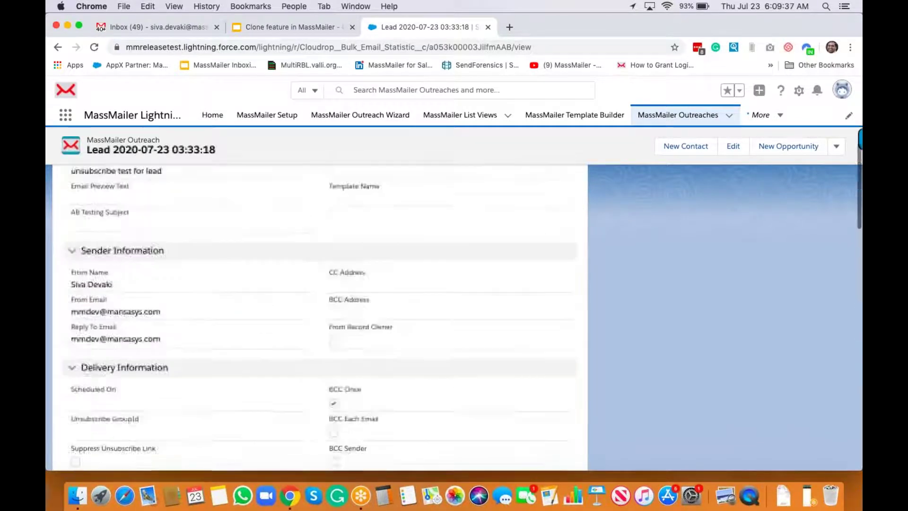
pyautogui.scroll(10, 552, 187)
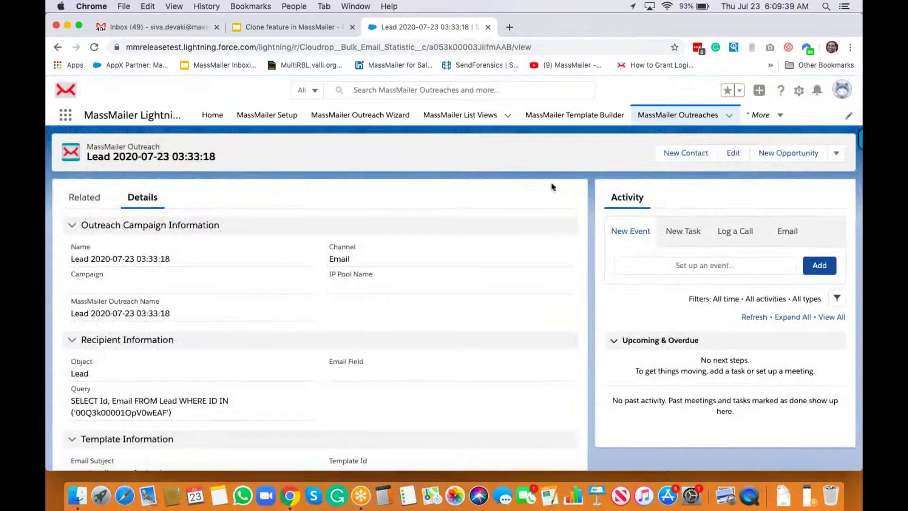
# - Clone the Lead outreach and advance through the copy's wizard to the Email Template stage
pyautogui.click(837, 155)
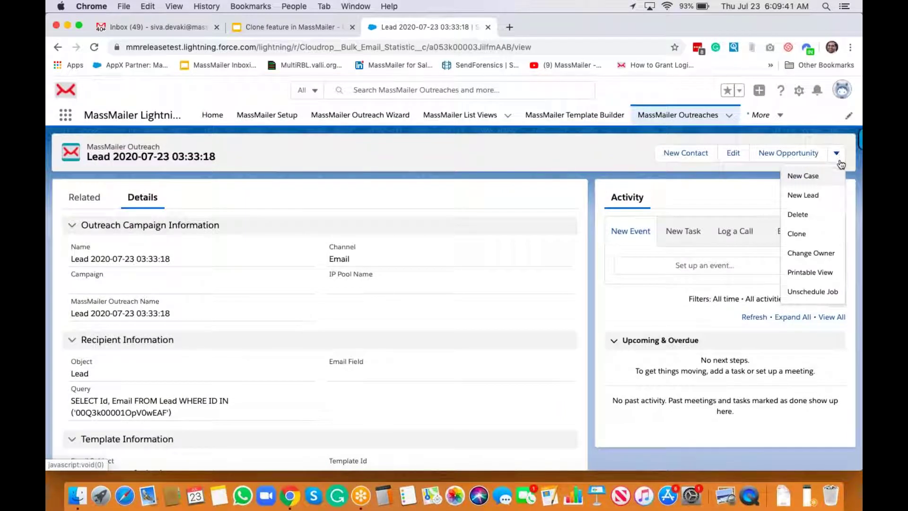
pyautogui.click(809, 235)
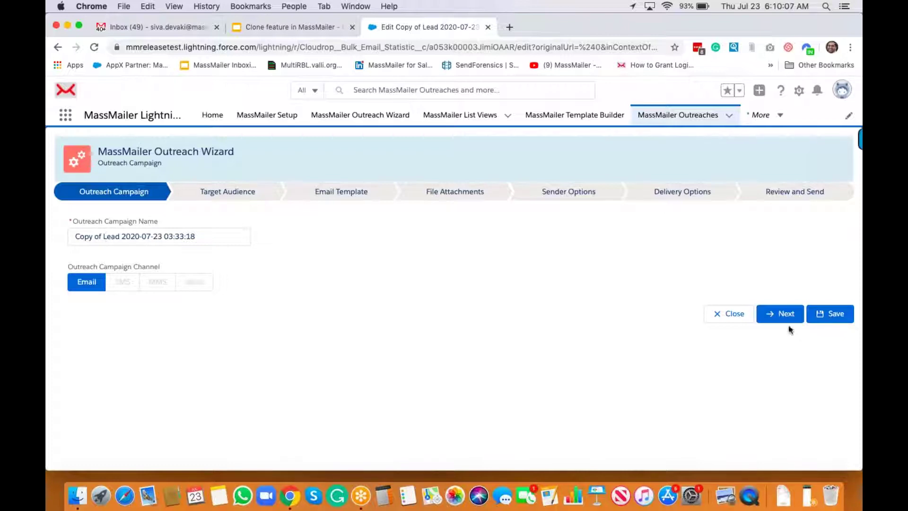
pyautogui.click(780, 313)
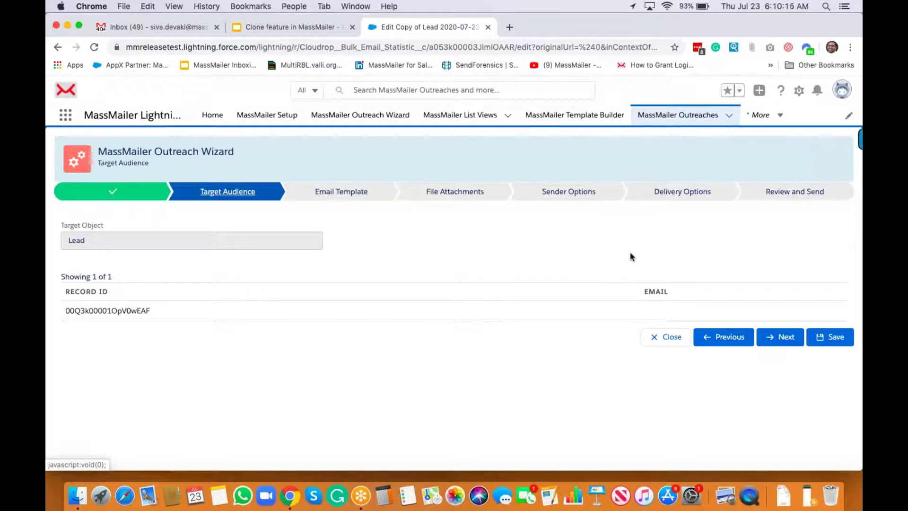
pyautogui.click(789, 350)
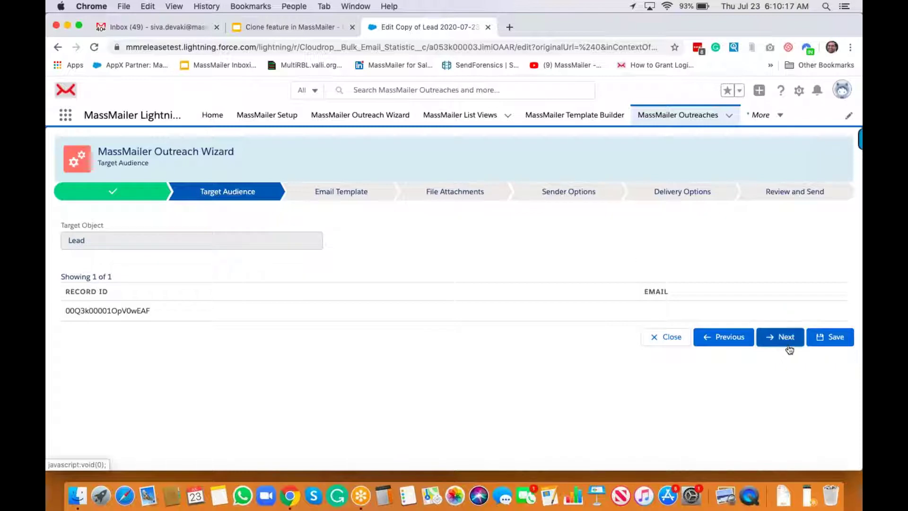
pyautogui.click(381, 201)
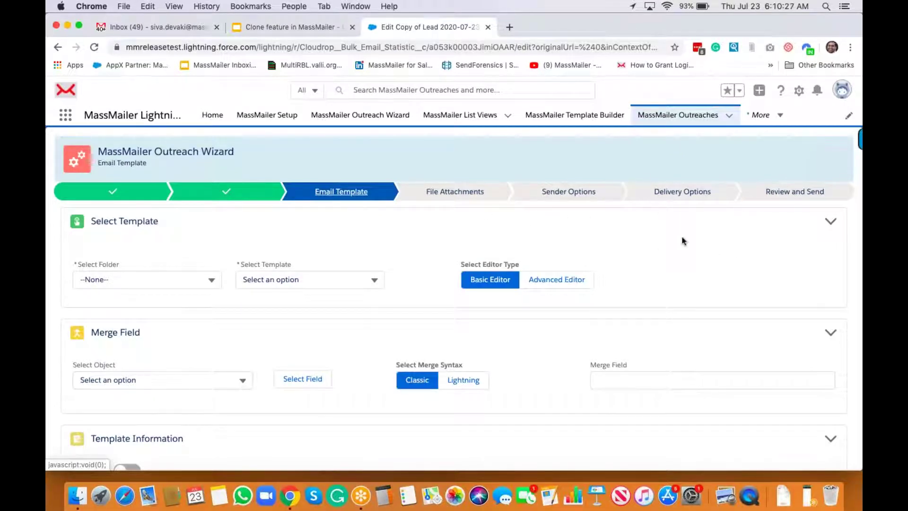
# - Return to the MassMailer Outreaches list and delete the outreach "Copy Of Demo test 7/22/2020, 5:56:47 PM"
pyautogui.click(666, 122)
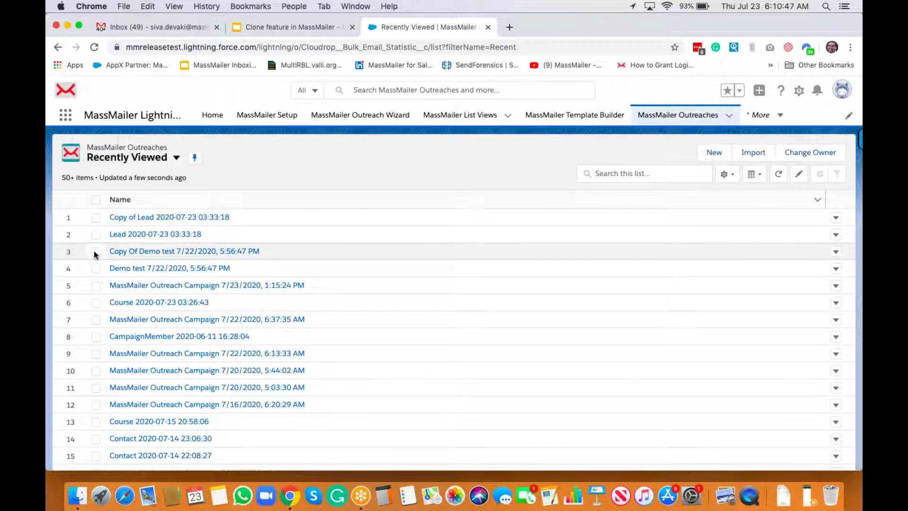
pyautogui.click(835, 251)
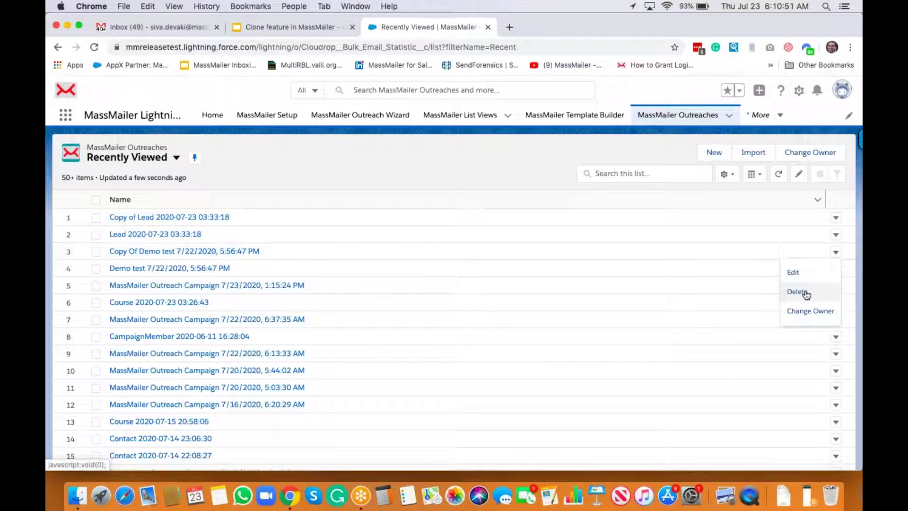
pyautogui.click(806, 293)
pyautogui.click(605, 304)
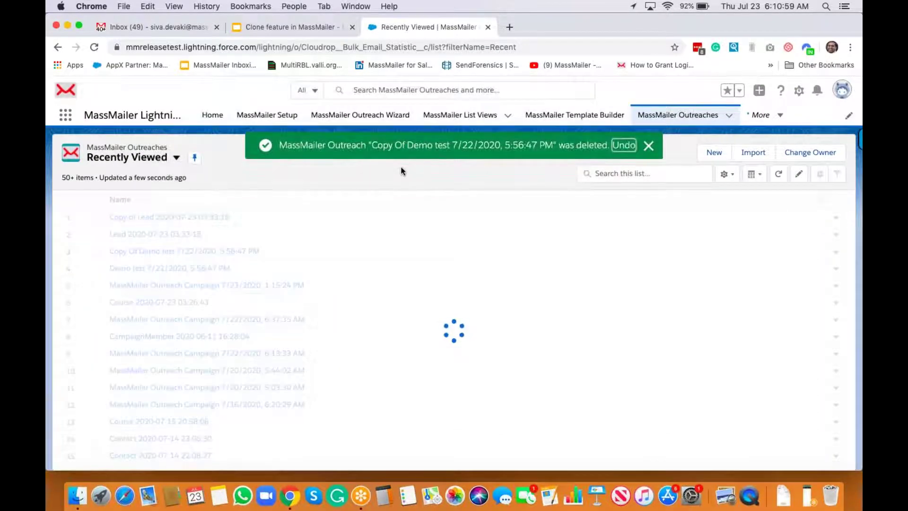
pyautogui.click(649, 147)
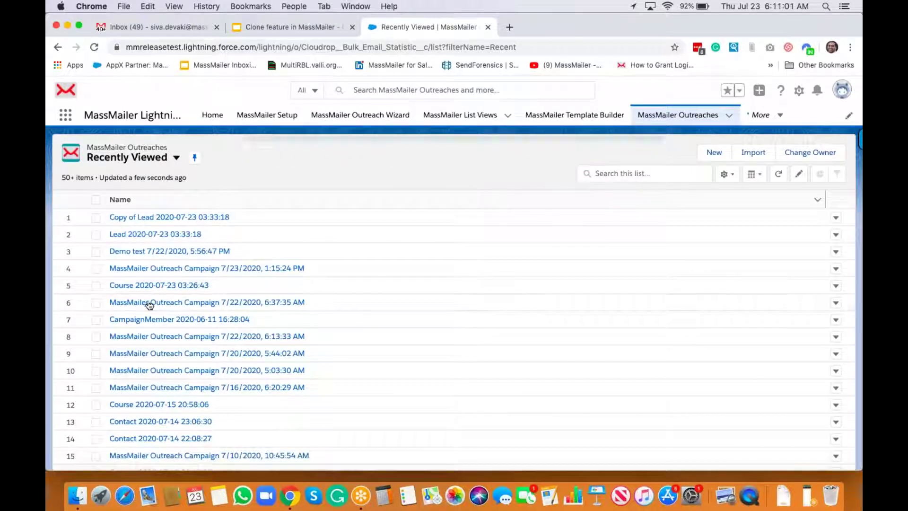
# - Open the outreach "Demo test 7/22/2020, 5:56:47 PM" and start cloning it
pyautogui.click(174, 255)
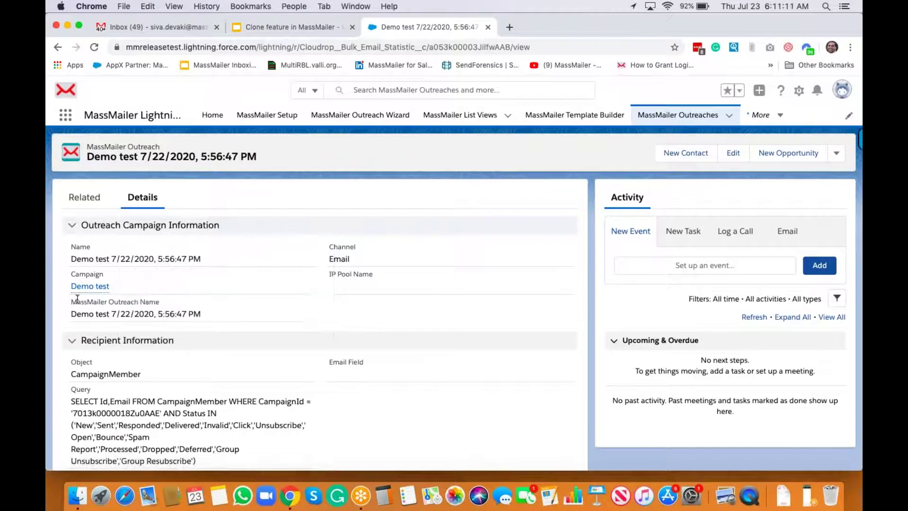
pyautogui.moveTo(101, 291)
pyautogui.click(837, 155)
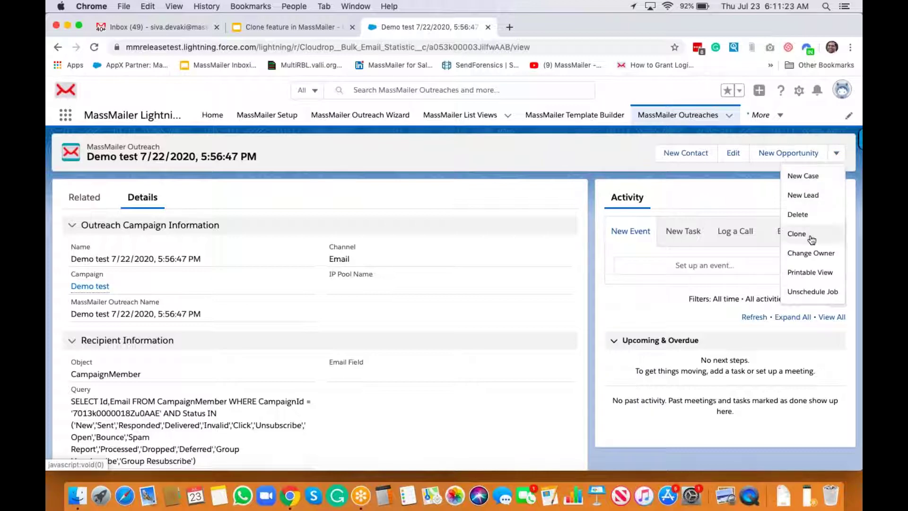
pyautogui.click(797, 234)
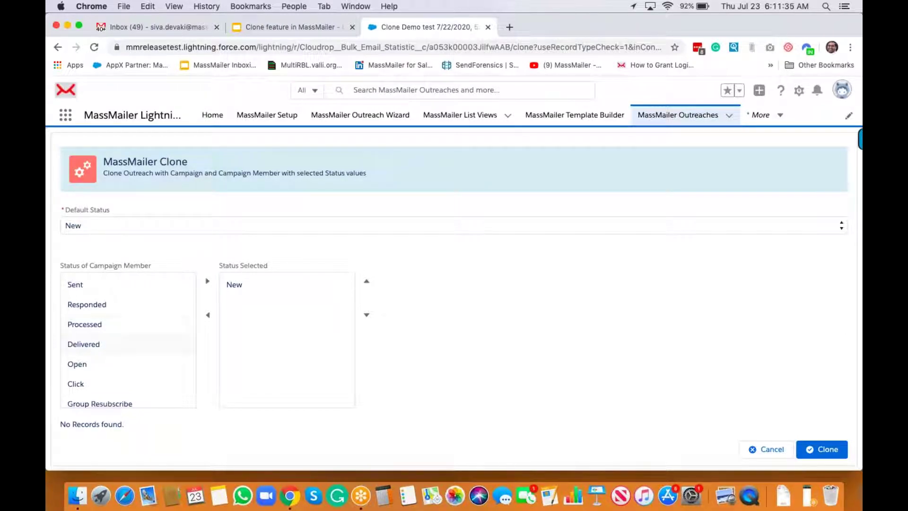
# - Add all available campaign member statuses, from Sent through Deferred, to the clone's selected statuses
pyautogui.click(70, 285)
pyautogui.scroll(-1, 146, 358)
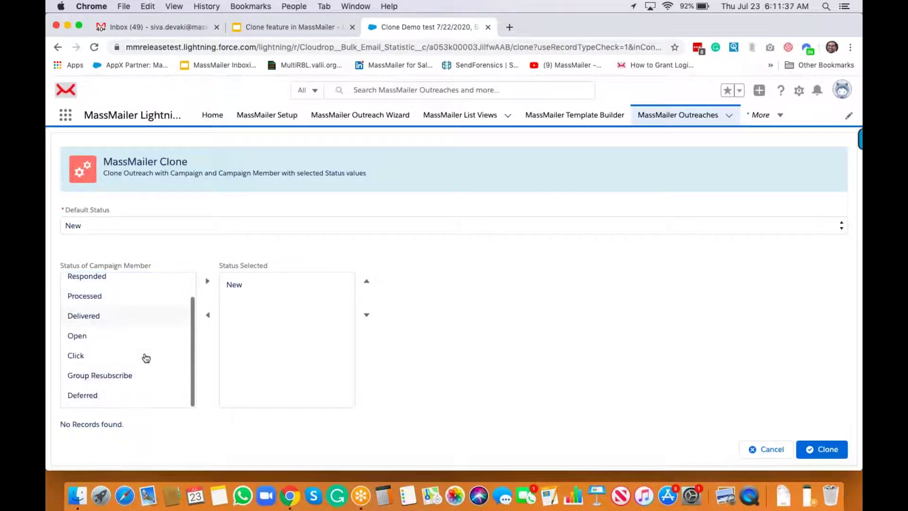
pyautogui.keyDown('shift'); pyautogui.click(110, 401); pyautogui.keyUp('shift')
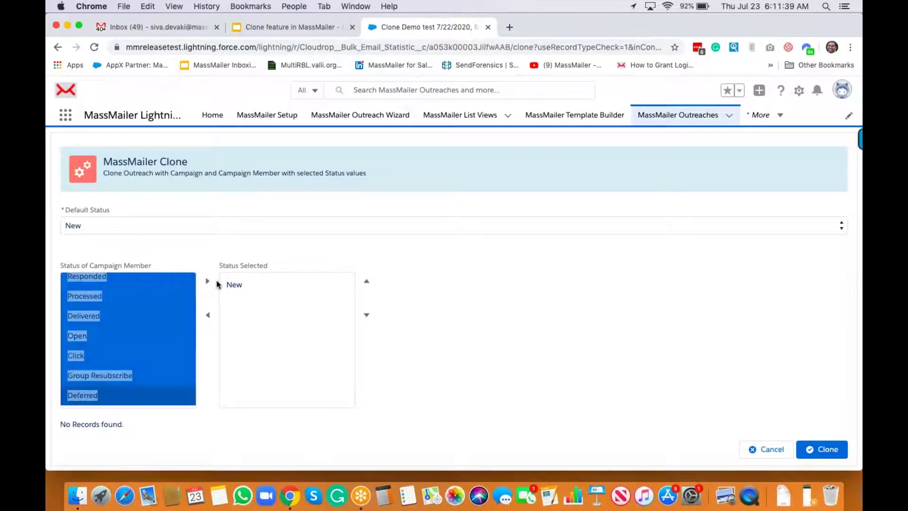
pyautogui.click(207, 281)
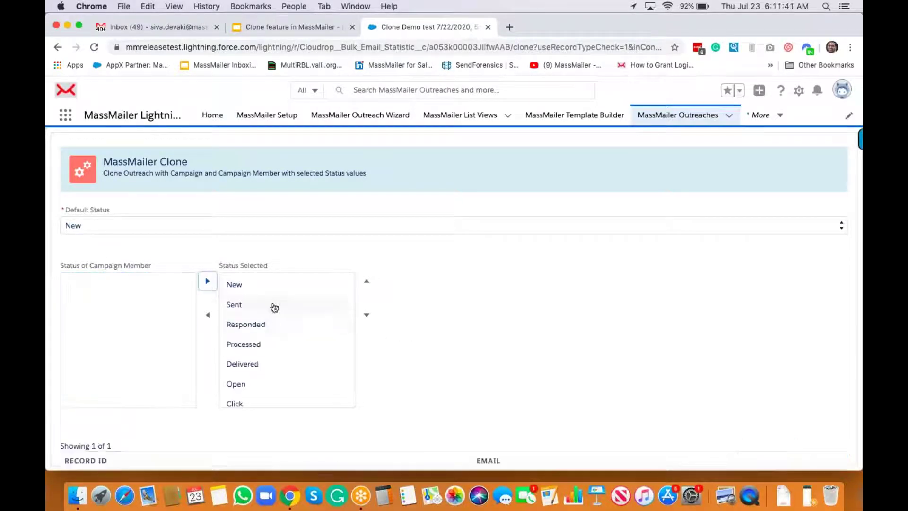
# - Remove Group Resubscribe and Deferred from the clone's selected campaign member statuses
pyautogui.scroll(-3, 280, 367)
pyautogui.scroll(-1, 245, 362)
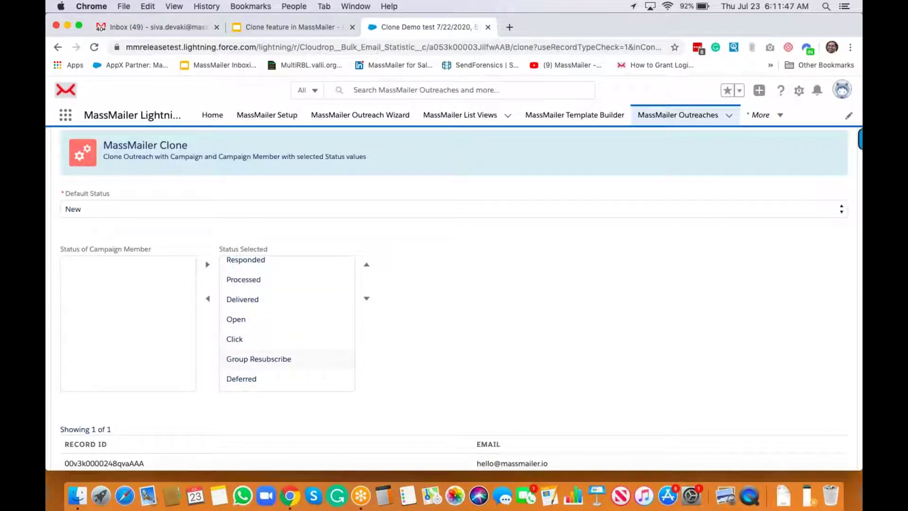
pyautogui.click(258, 364)
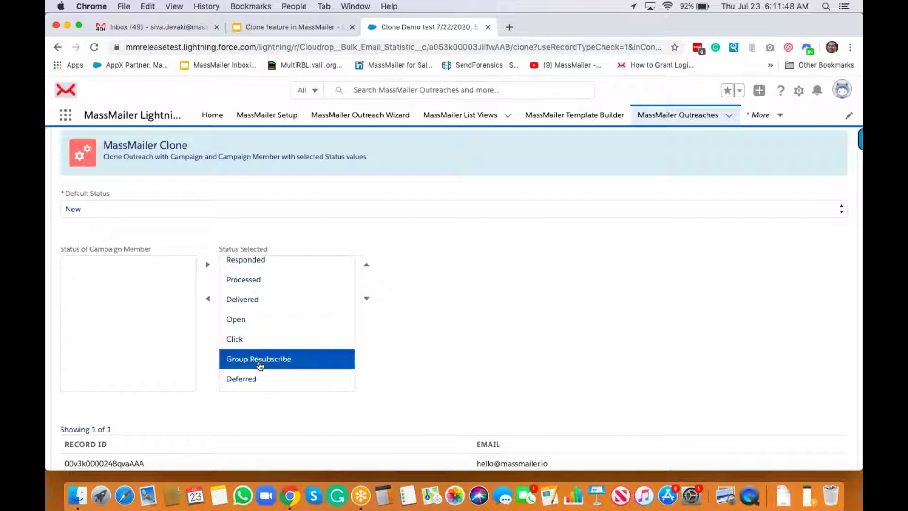
pyautogui.click(210, 300)
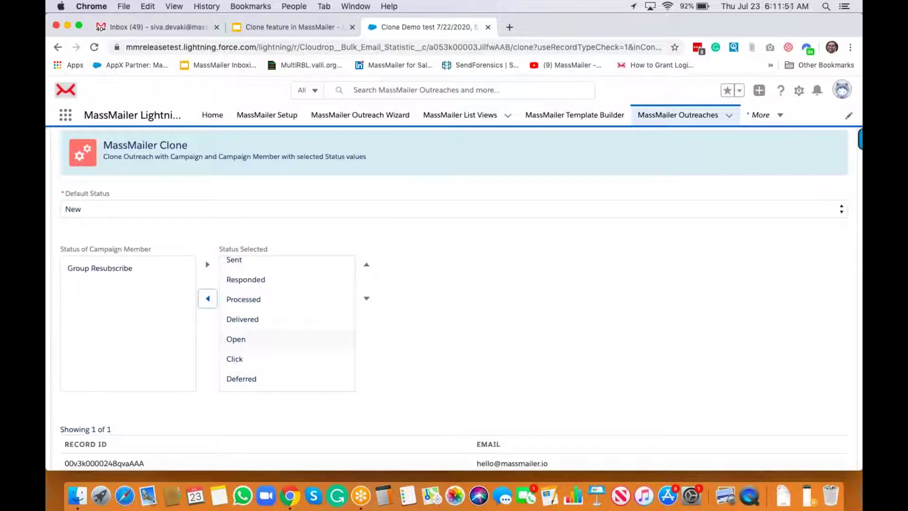
pyautogui.scroll(2, 257, 373)
pyautogui.scroll(-2, 258, 378)
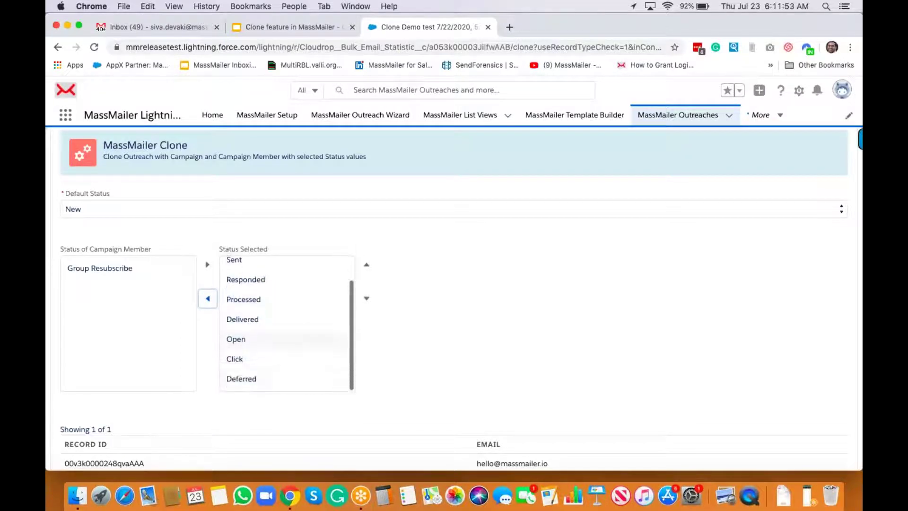
pyautogui.click(258, 381)
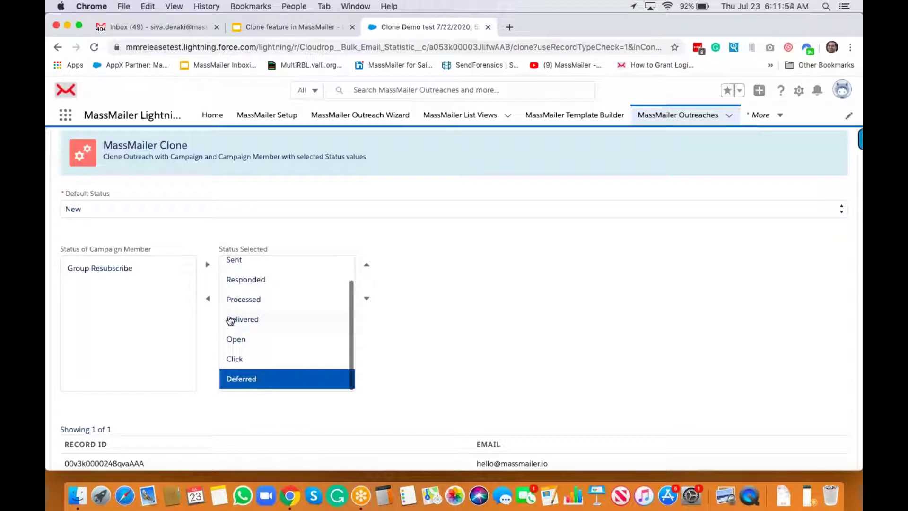
pyautogui.click(207, 299)
pyautogui.click(391, 334)
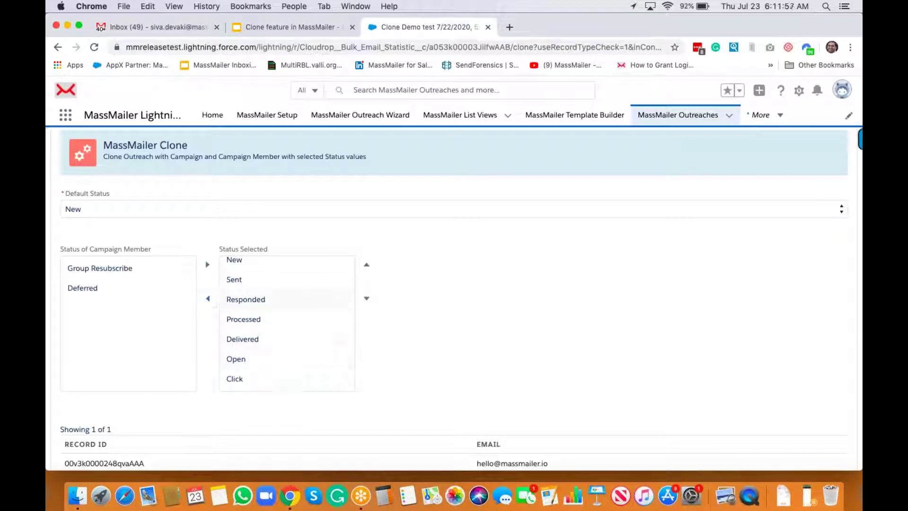
pyautogui.scroll(1, 330, 338)
pyautogui.scroll(-1, 336, 337)
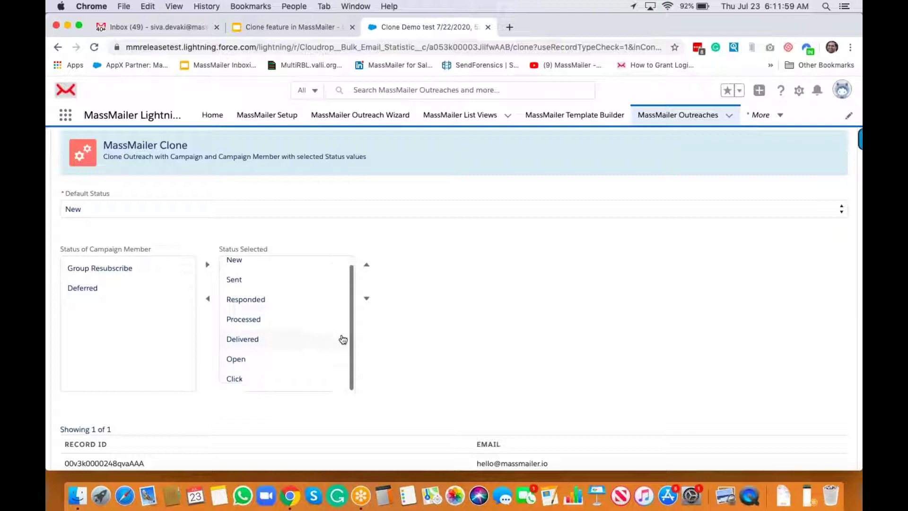
# - Create the clone with the selected member statuses and review the copied outreach's details
pyautogui.scroll(-3, 440, 369)
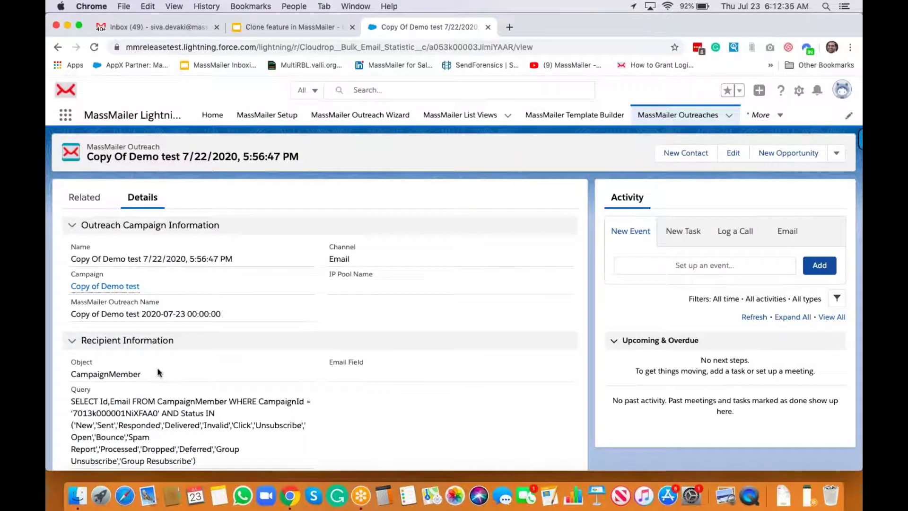
pyautogui.scroll(-3, 213, 273)
pyautogui.scroll(3, 313, 280)
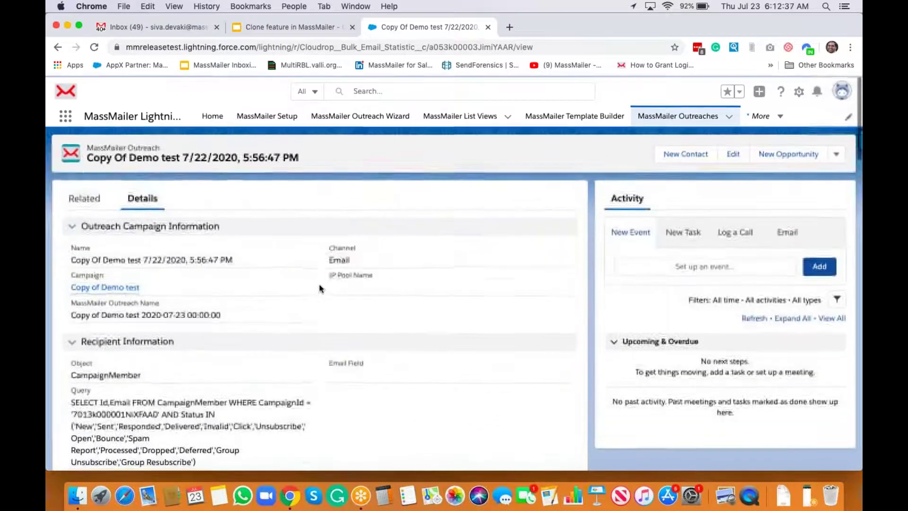
# - Edit the copied Demo test outreach and advance its wizard to the Target Audience stage
pyautogui.click(732, 153)
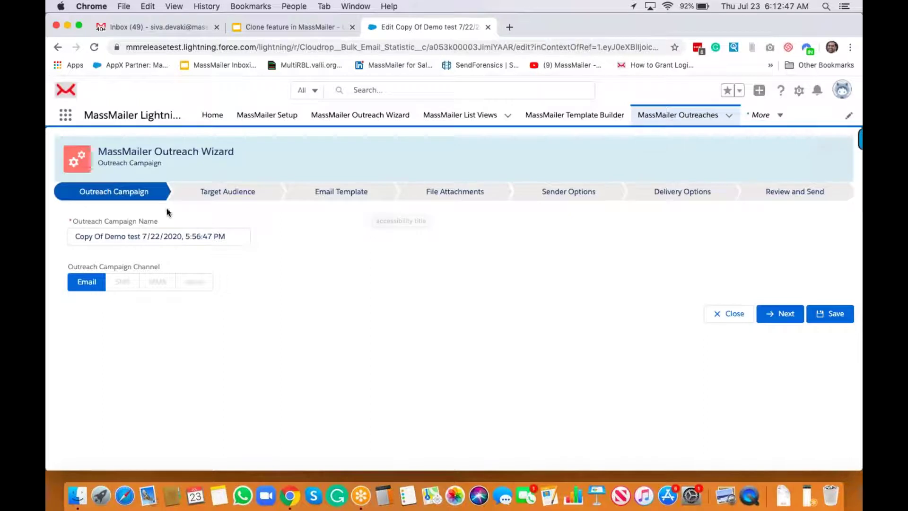
pyautogui.click(779, 314)
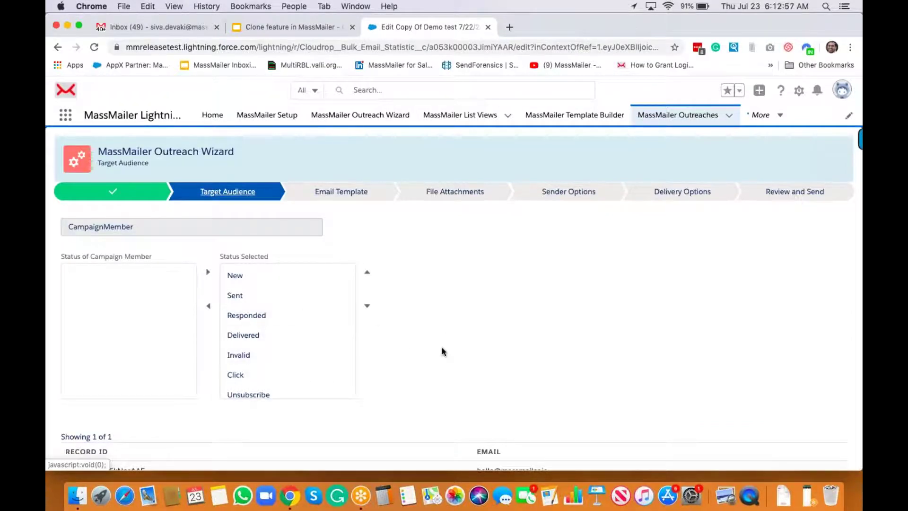
# - Review the copy's selected statuses and recipients, and reopen the copied Demo test outreach record from the MassMailer Outreaches list
pyautogui.scroll(-2, 441, 347)
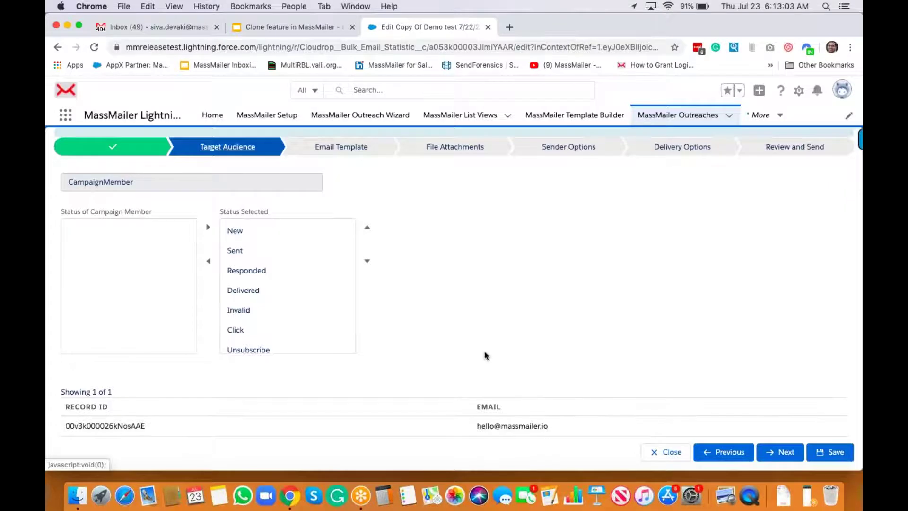
pyautogui.scroll(2, 486, 355)
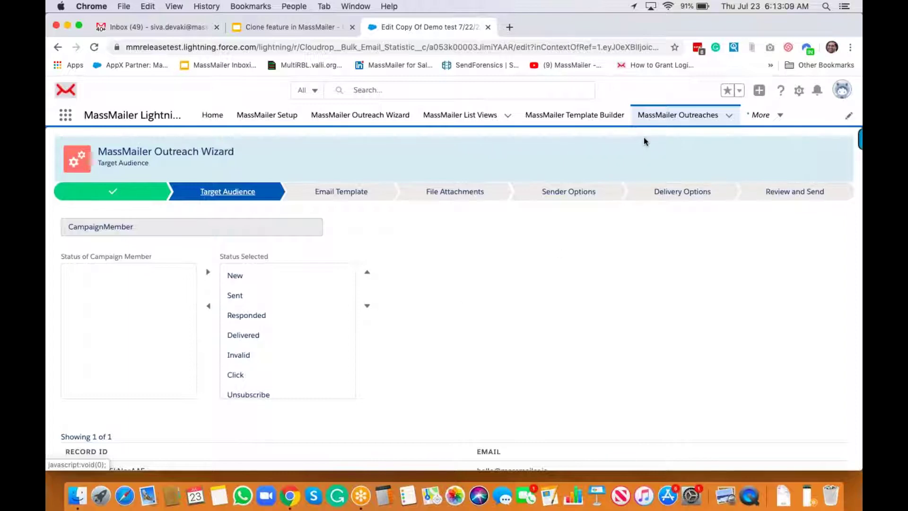
pyautogui.click(653, 121)
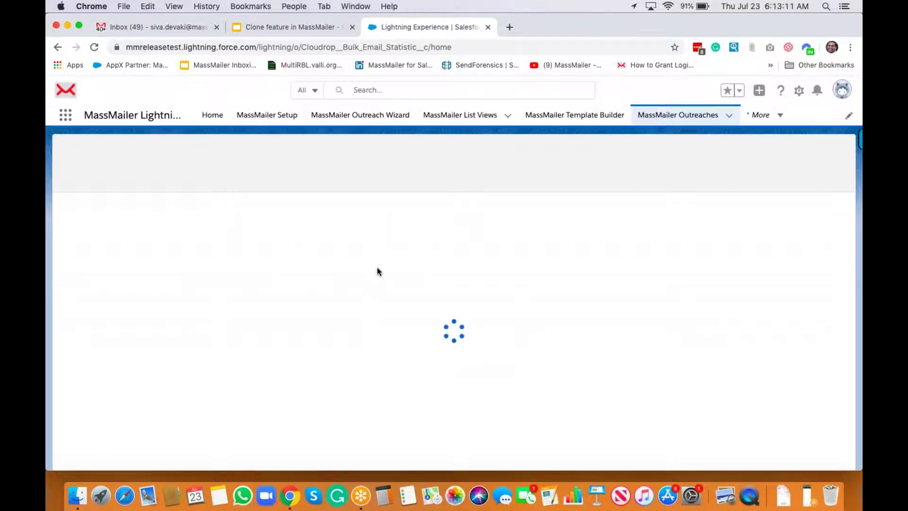
pyautogui.click(202, 218)
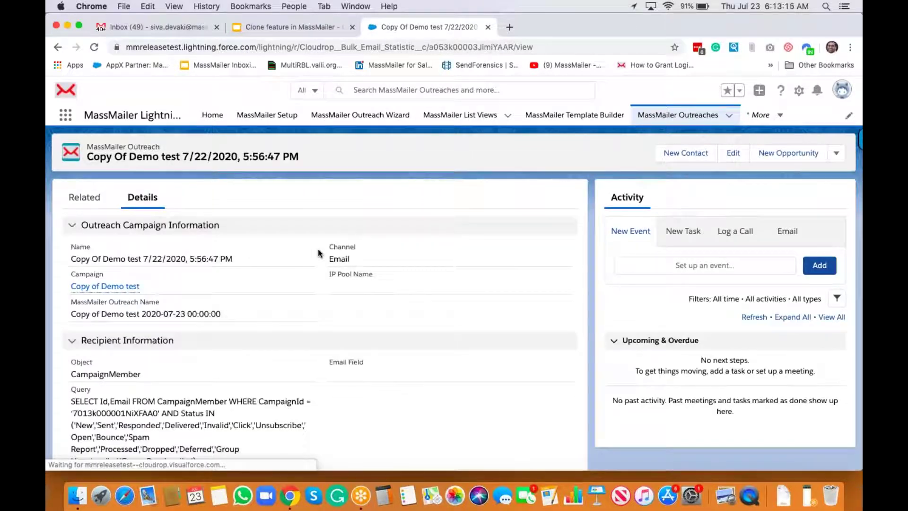
# - Open the outreach's related campaign, Copy of Demo test, and examine its member statuses, MassMailer Outreaches and Campaign Members
pyautogui.click(105, 287)
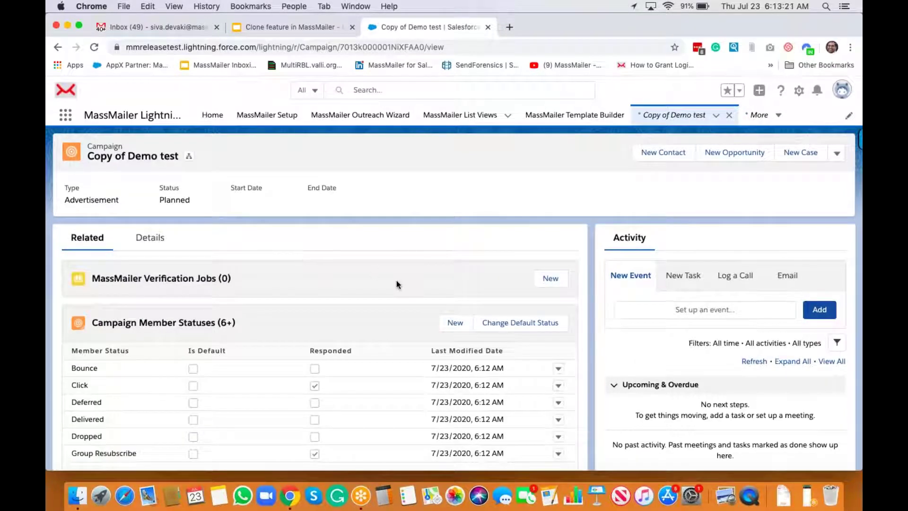
pyautogui.scroll(-5, 394, 278)
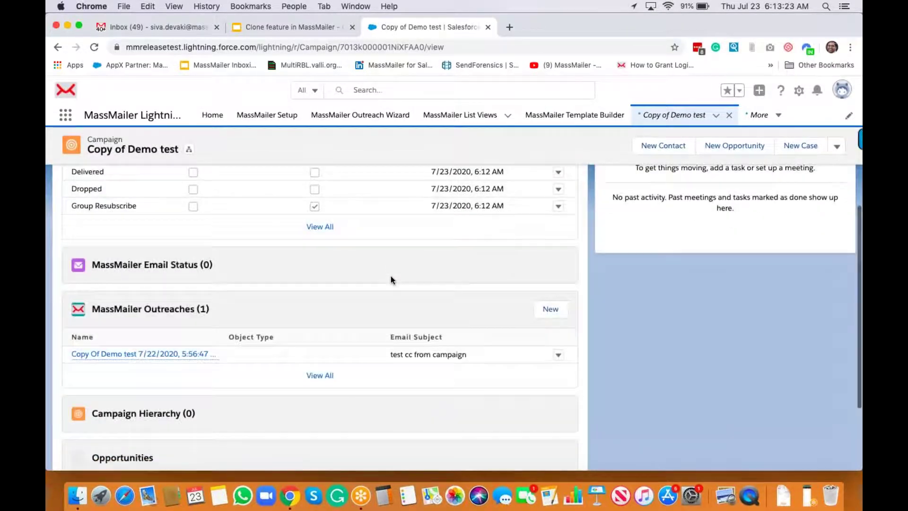
pyautogui.scroll(-3, 390, 279)
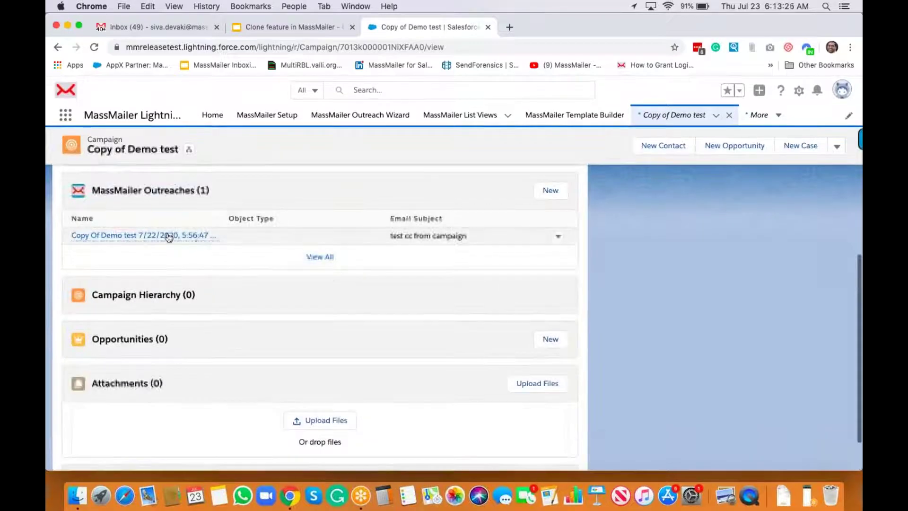
pyautogui.scroll(-2, 345, 328)
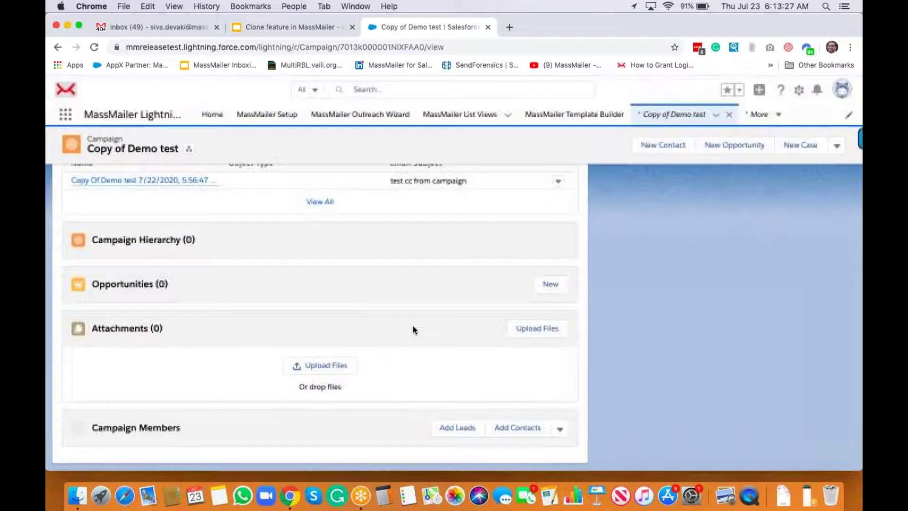
pyautogui.scroll(-4, 425, 322)
pyautogui.moveTo(361, 317)
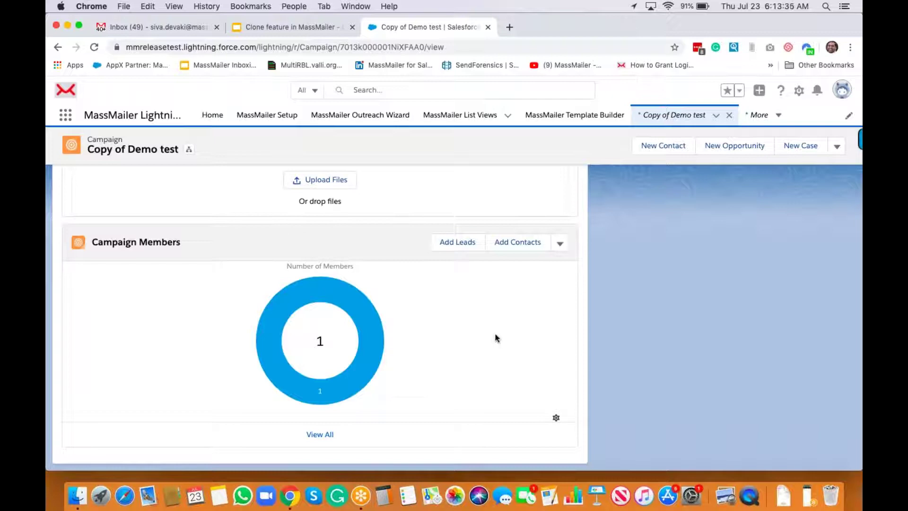
pyautogui.scroll(15, 496, 337)
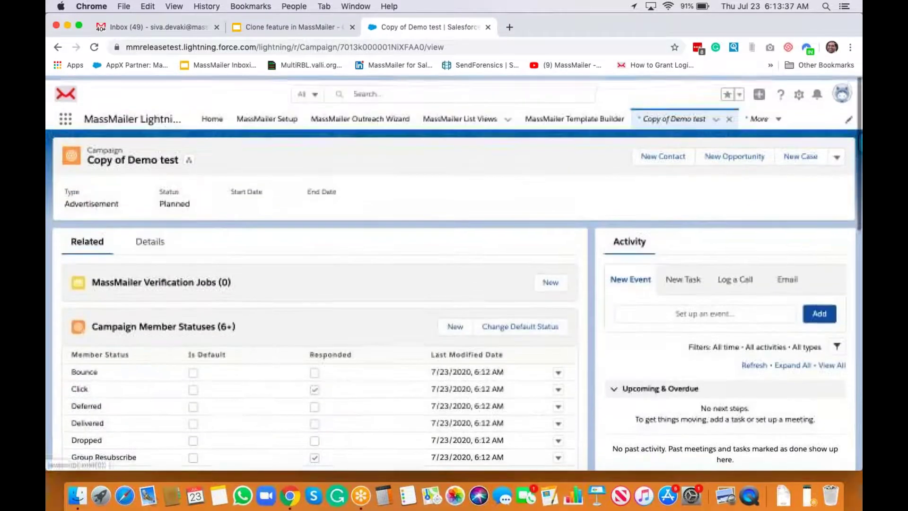
# - Switch to the Marketing app and show its campaigns in the All Campaigns list view
pyautogui.click(64, 116)
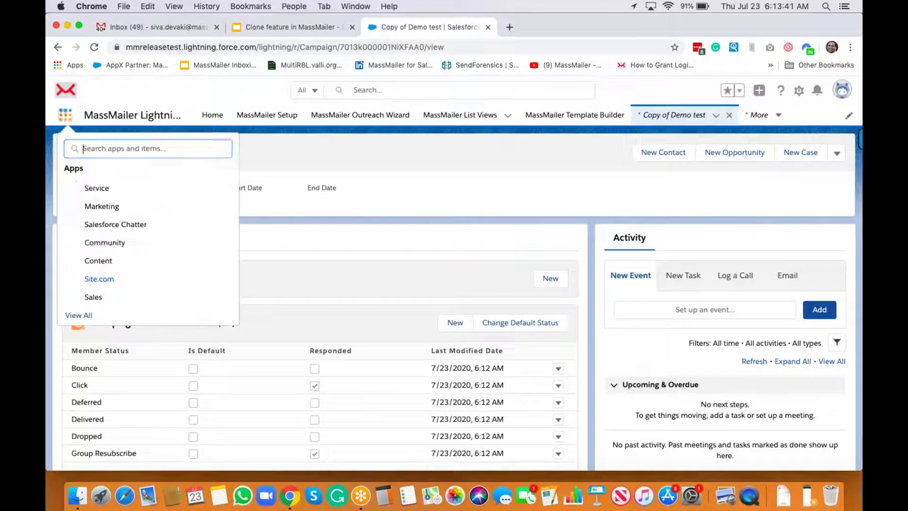
pyautogui.click(96, 212)
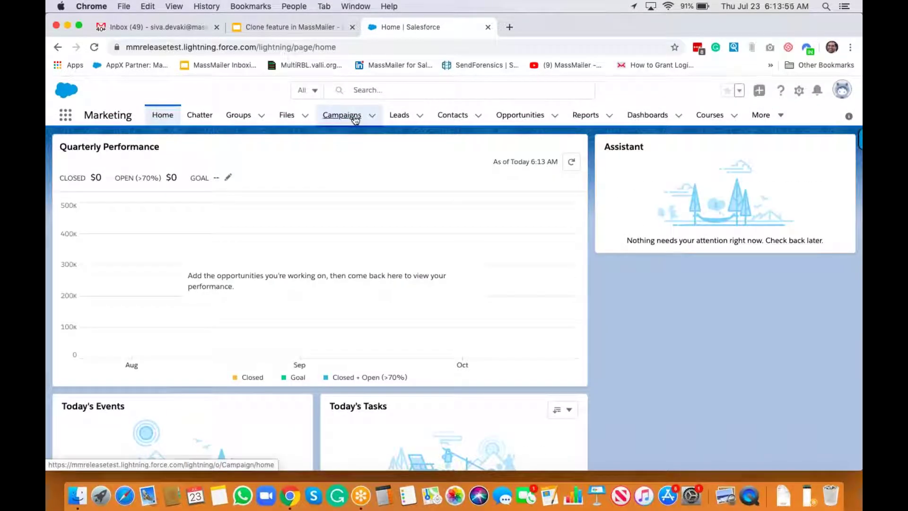
pyautogui.click(355, 118)
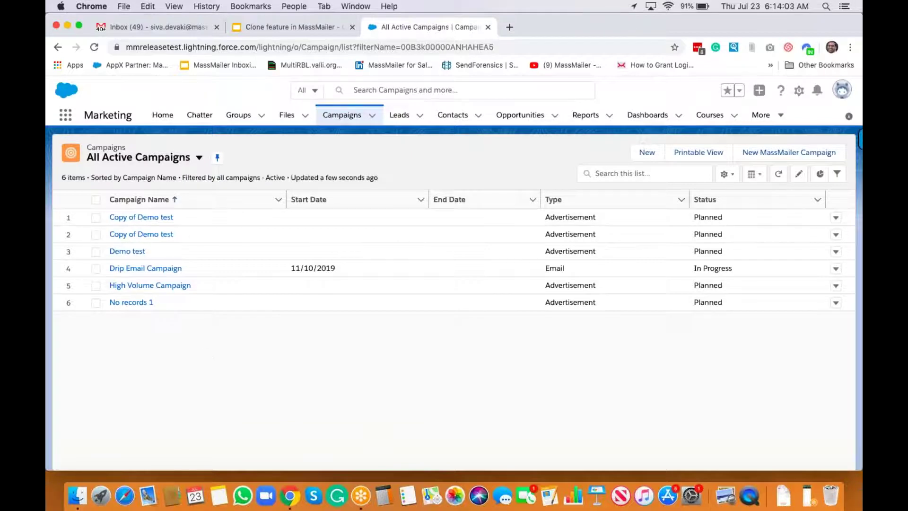
pyautogui.click(199, 158)
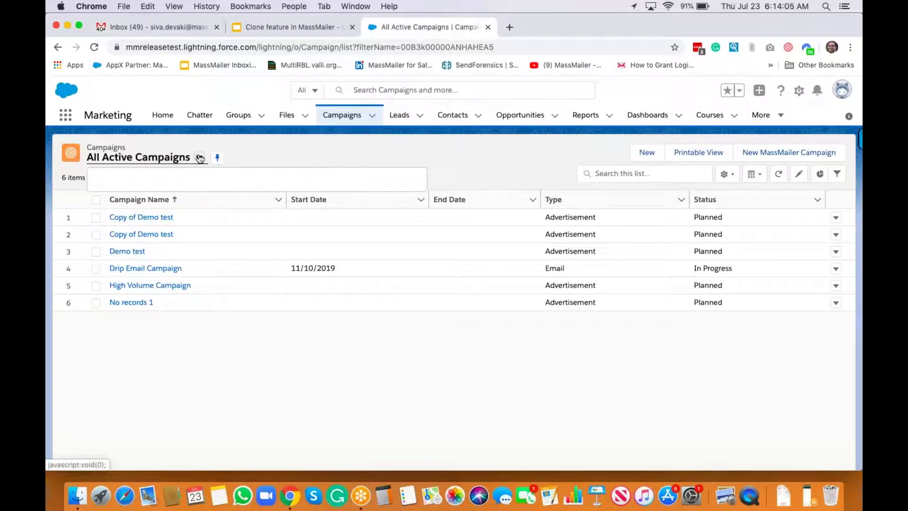
pyautogui.click(165, 220)
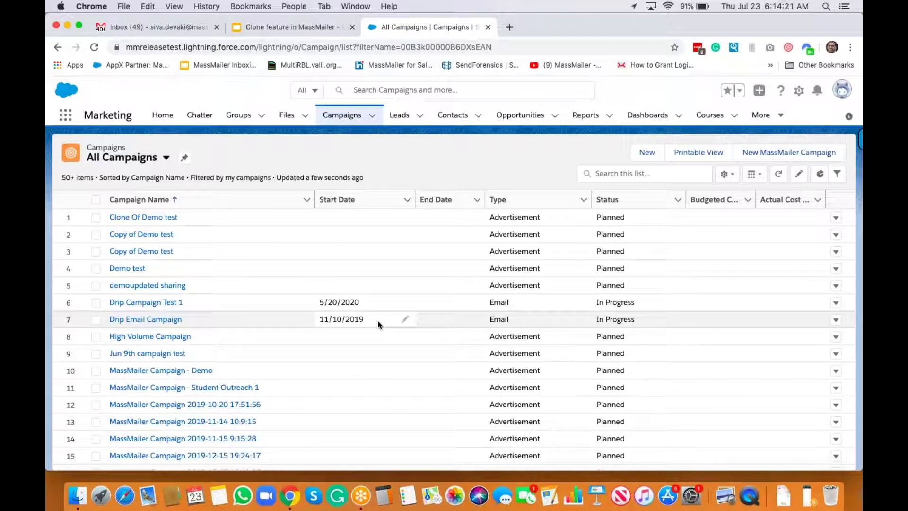
# - Browse the campaign list and open the Jun 9th campaign test record
pyautogui.scroll(-3, 377, 320)
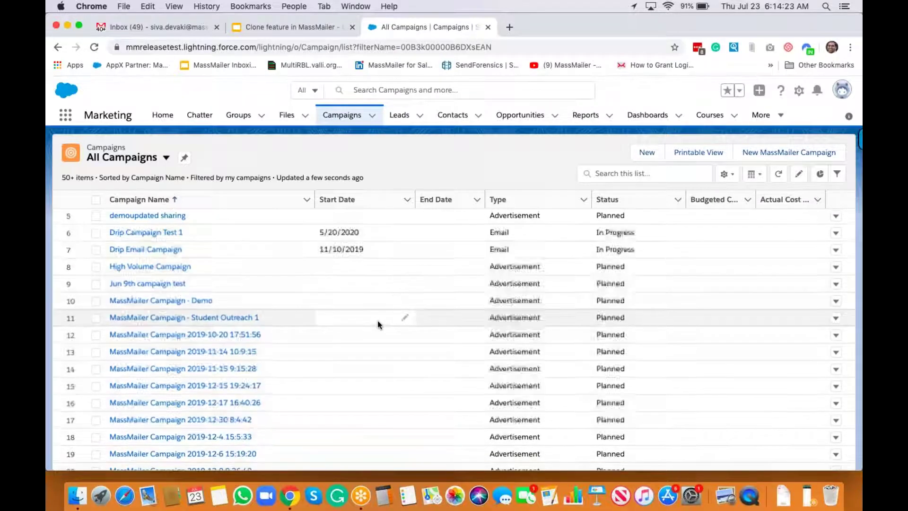
pyautogui.scroll(-10, 378, 324)
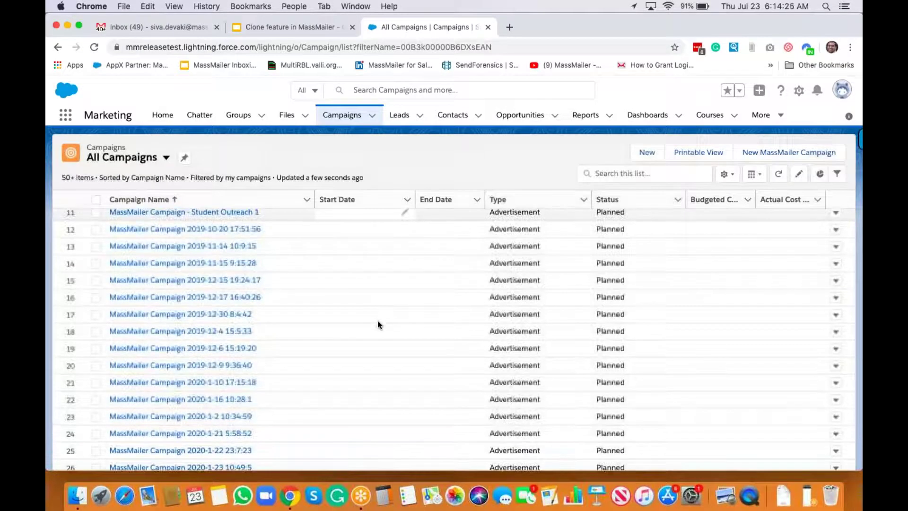
pyautogui.scroll(-10, 377, 325)
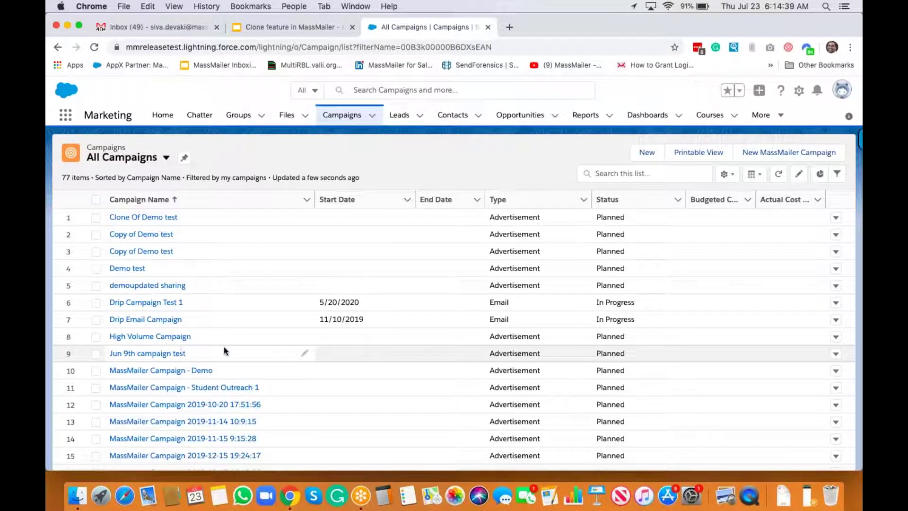
pyautogui.click(176, 355)
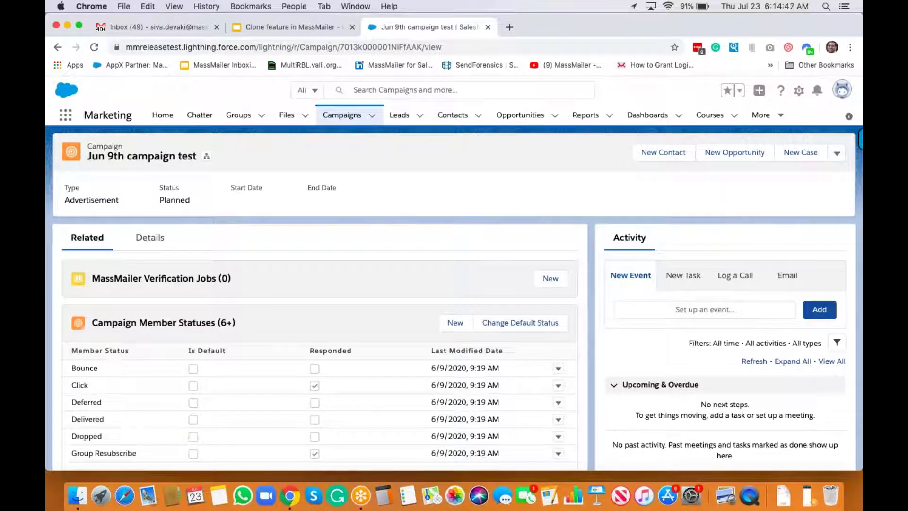
# - Examine the campaign's related lists and view the full list of its campaign members
pyautogui.scroll(-5, 320, 303)
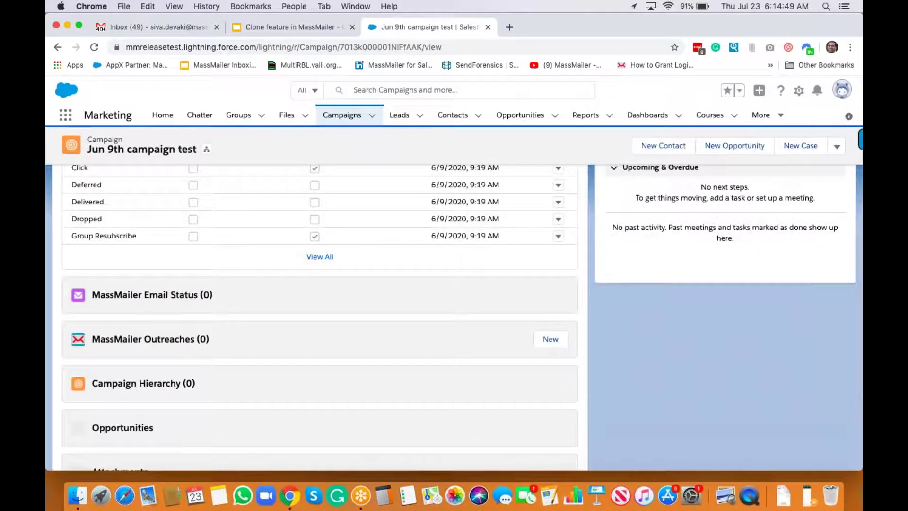
pyautogui.scroll(-4, 274, 340)
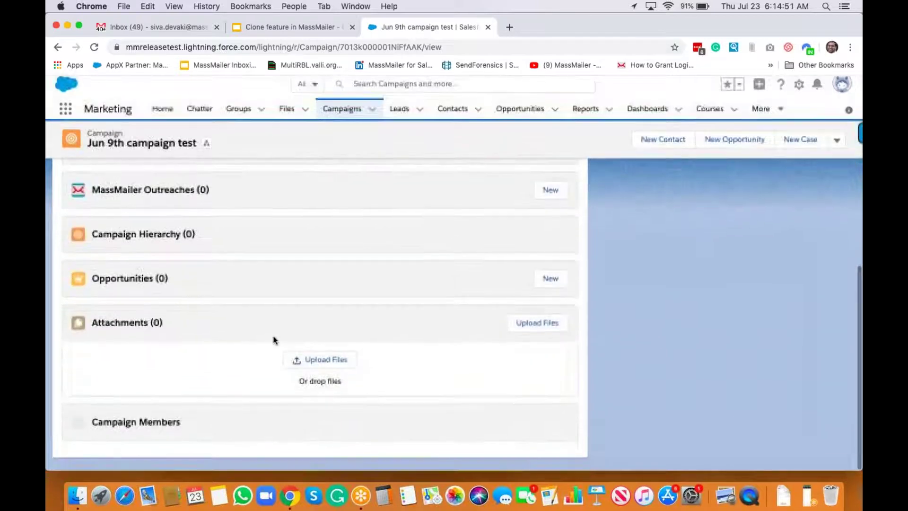
pyautogui.scroll(-3, 284, 304)
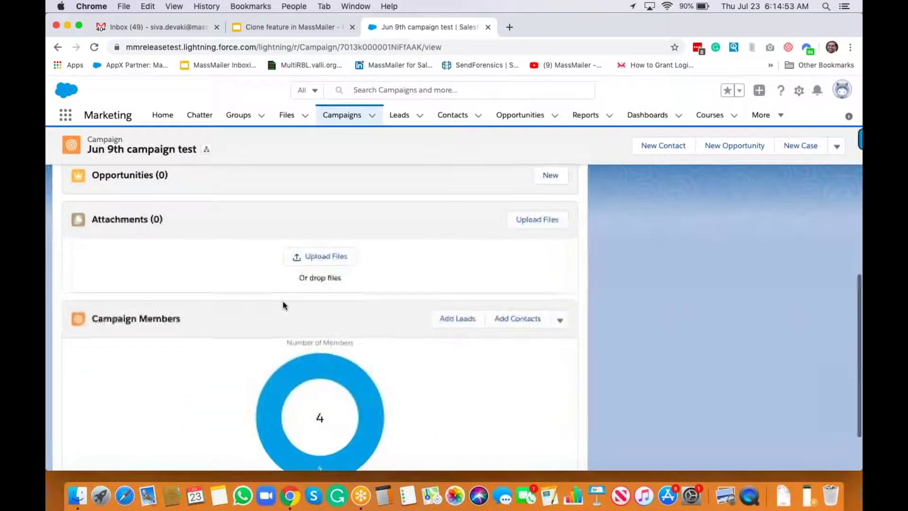
pyautogui.scroll(-2, 283, 305)
pyautogui.moveTo(305, 288)
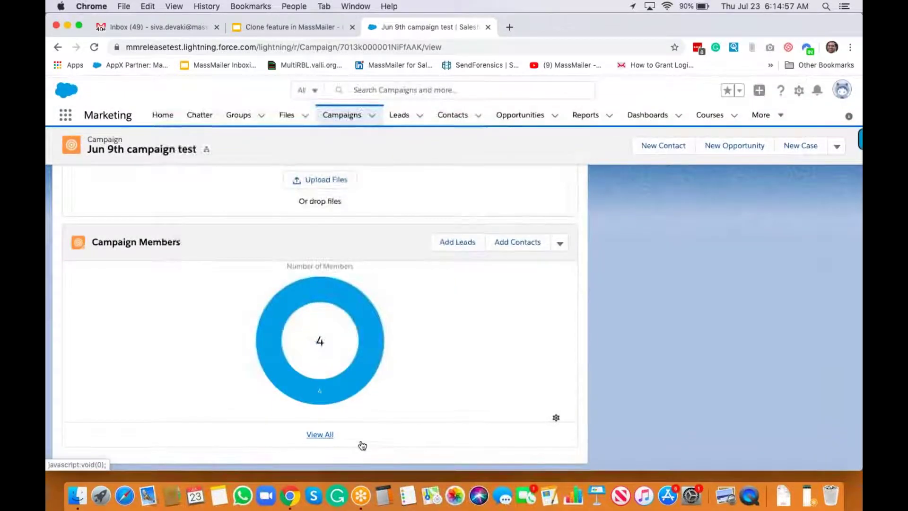
pyautogui.click(320, 434)
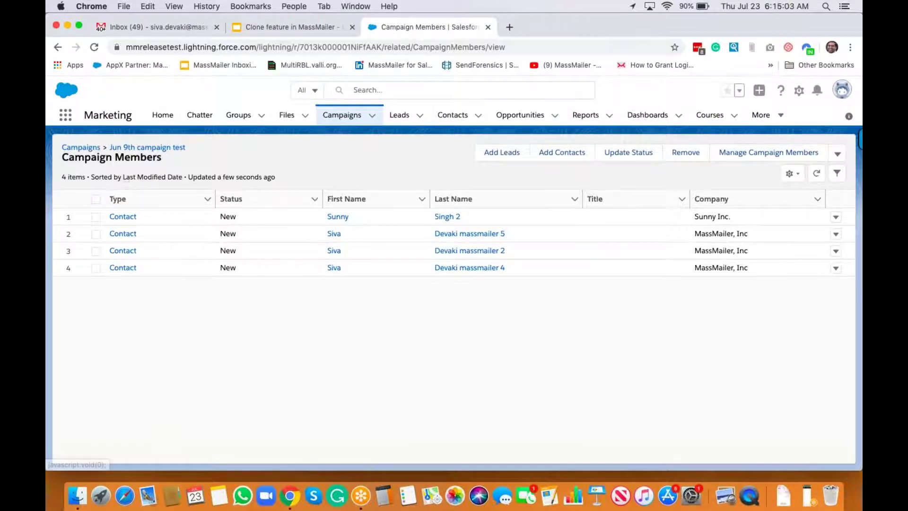
# - Return to the Jun 9th campaign test record and look through its related lists down to Campaign Members
pyautogui.click(136, 148)
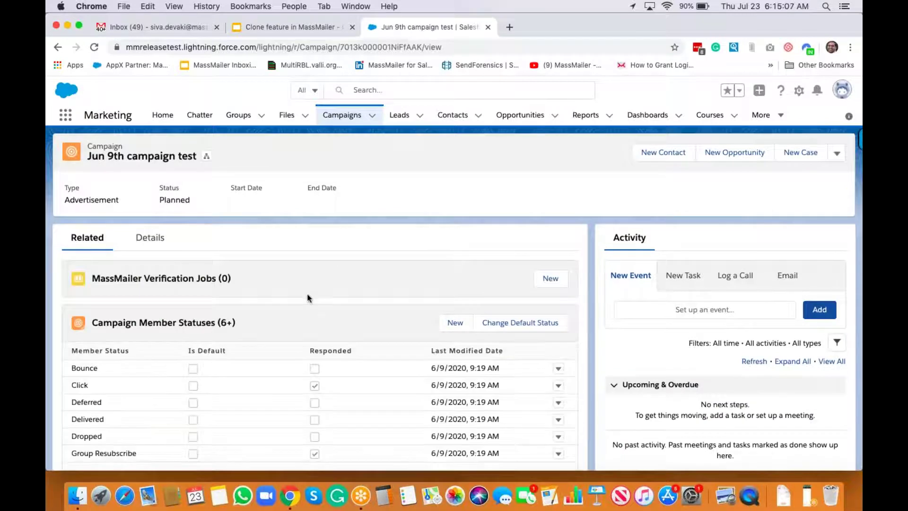
pyautogui.scroll(-10, 308, 298)
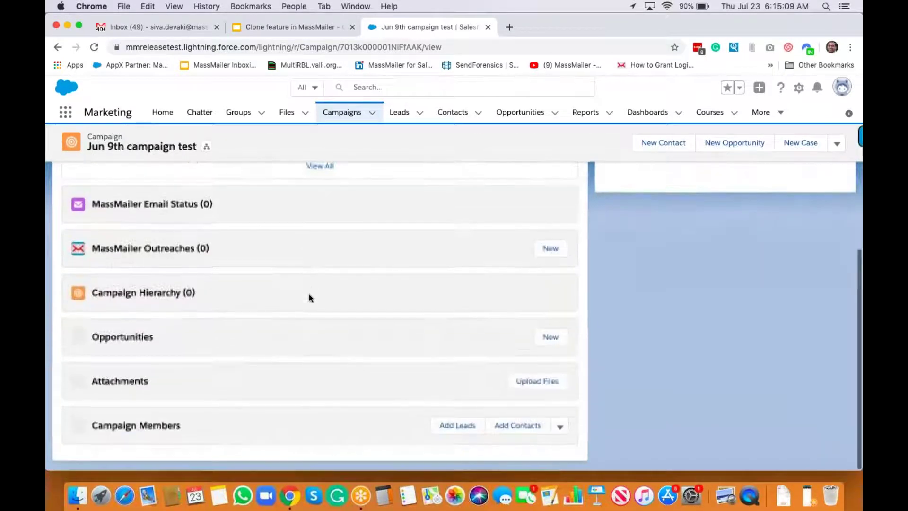
pyautogui.scroll(-5, 309, 294)
pyautogui.scroll(-2, 308, 294)
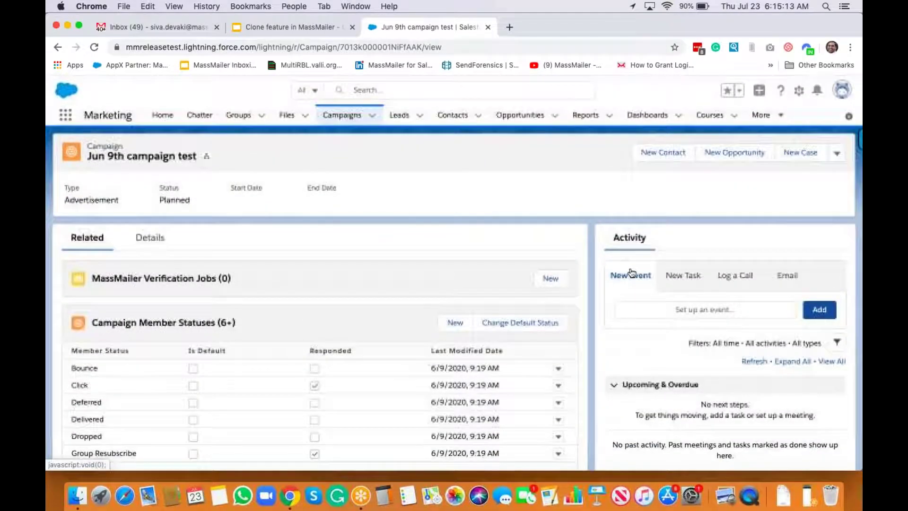
# - Start a Send Via MassMailer outreach from the campaign and advance the wizard to the Target Audience stage
pyautogui.click(837, 153)
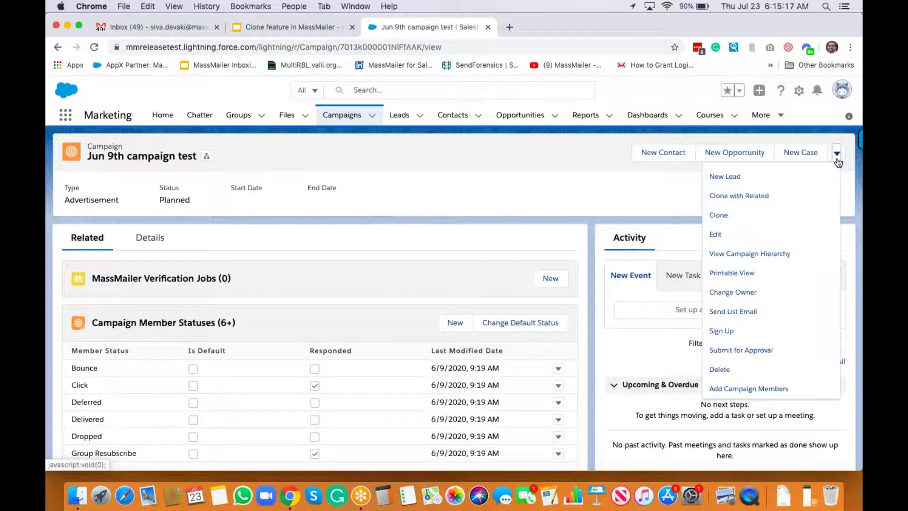
pyautogui.scroll(-3, 771, 308)
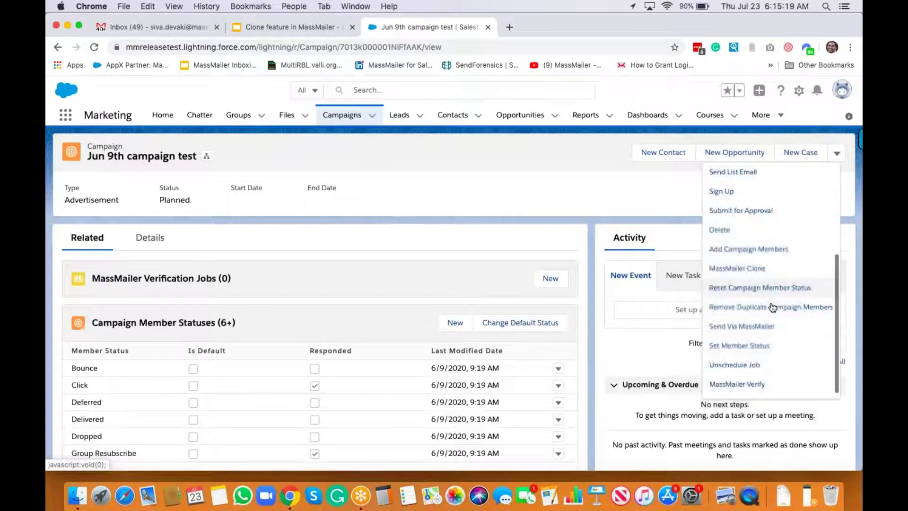
pyautogui.click(754, 325)
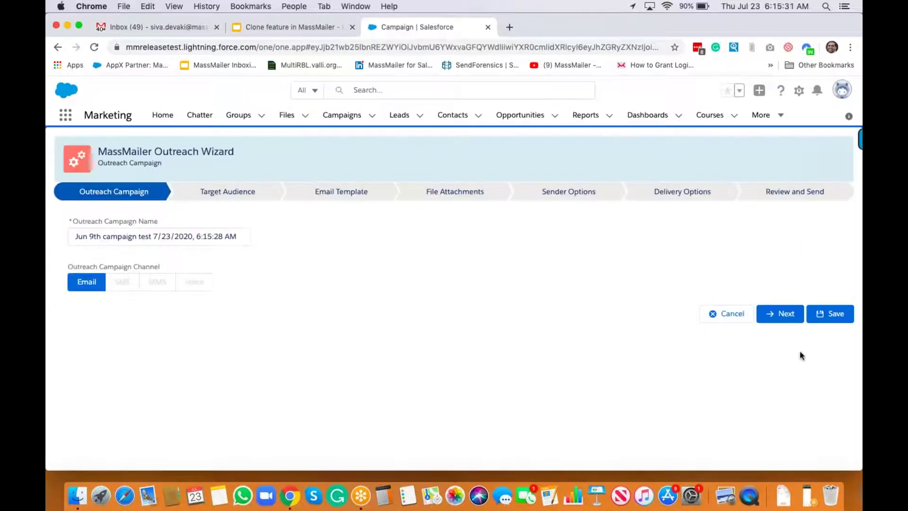
pyautogui.click(786, 314)
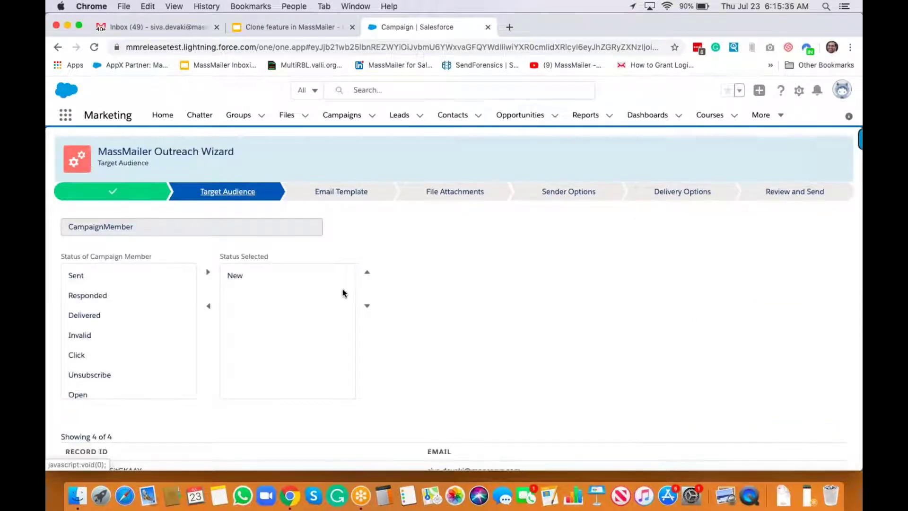
# - Review the recipients matching the New member status and advance the wizard to the Email Template stage
pyautogui.scroll(-5, 343, 293)
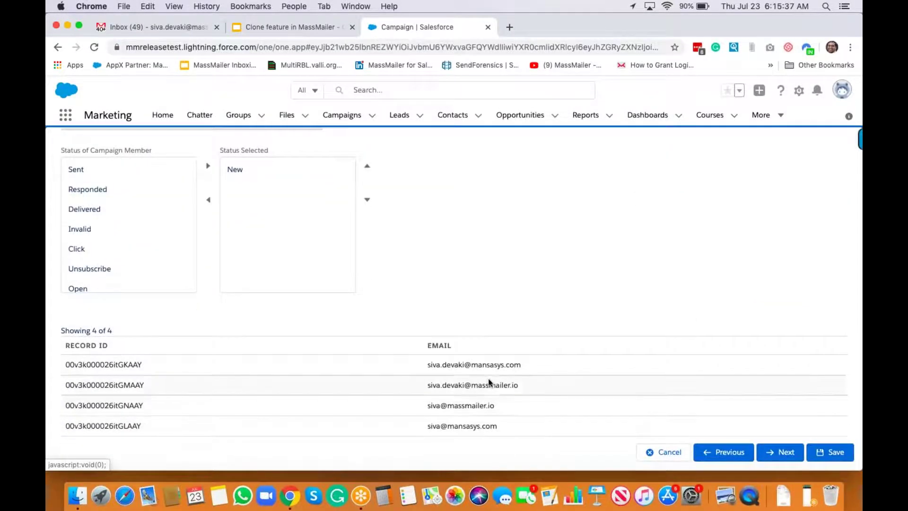
pyautogui.scroll(1, 510, 348)
pyautogui.scroll(-1, 509, 348)
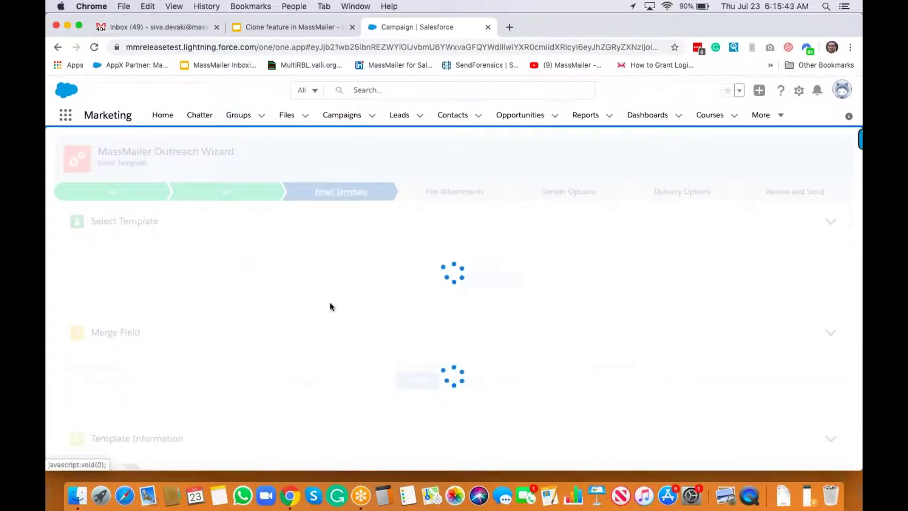
# - Enter "Demo clone feature" as the email subject and reuse the same text as the HTML email body
pyautogui.scroll(-5, 237, 305)
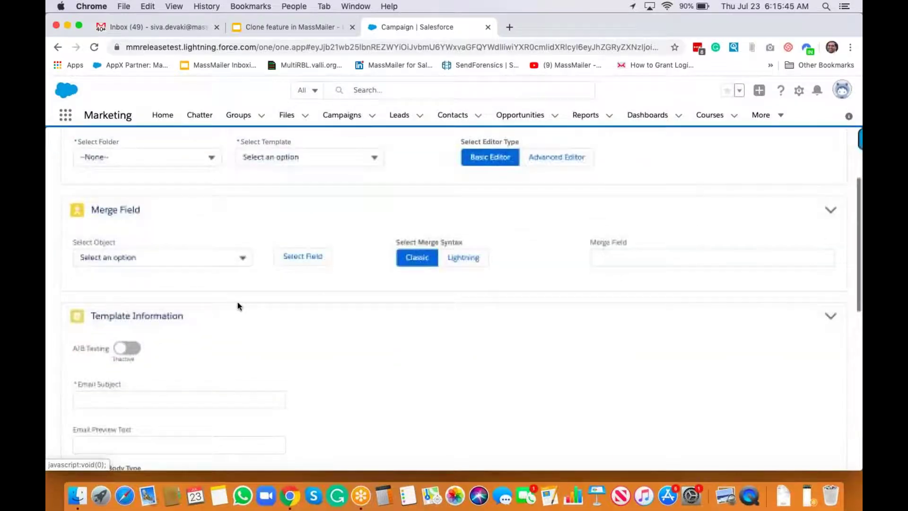
pyautogui.click(161, 295)
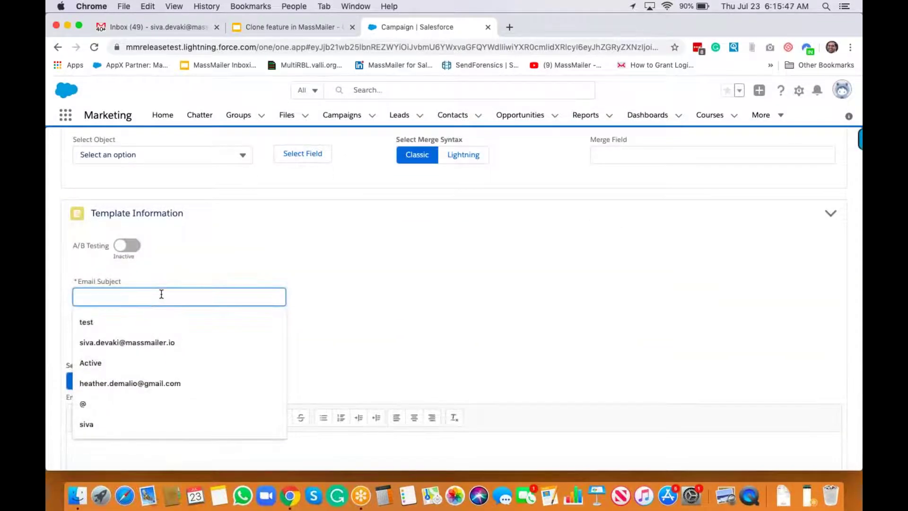
pyautogui.write('Demo clone feature')
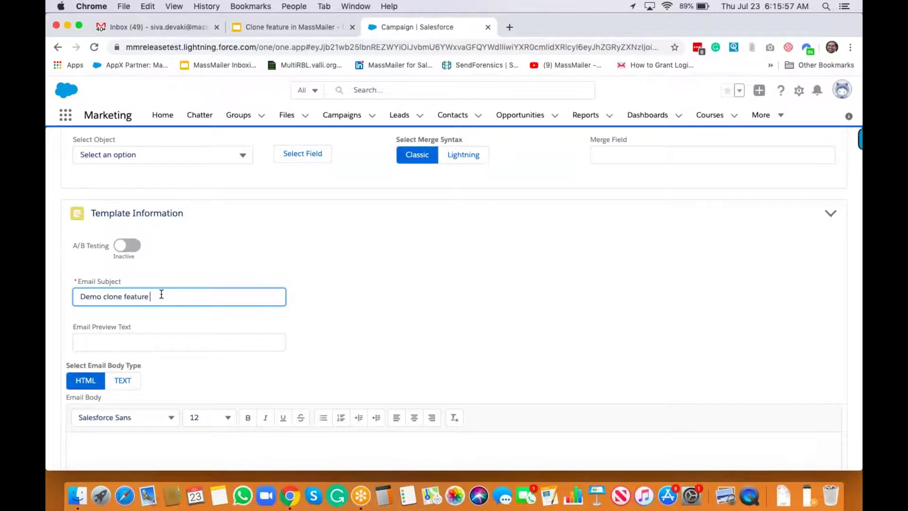
pyautogui.tripleClick(161, 294)
pyautogui.press('cmd+c')
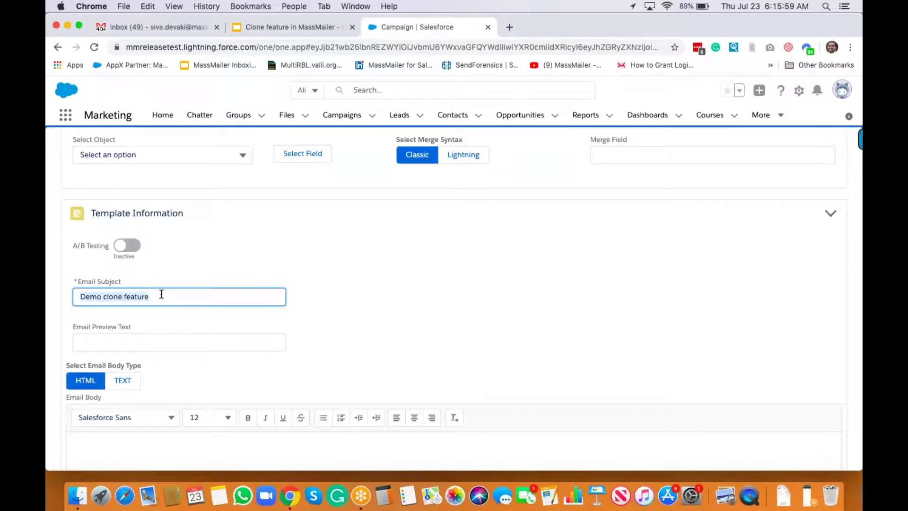
pyautogui.scroll(-2, 274, 359)
pyautogui.click(286, 383)
pyautogui.press('cmd+v')
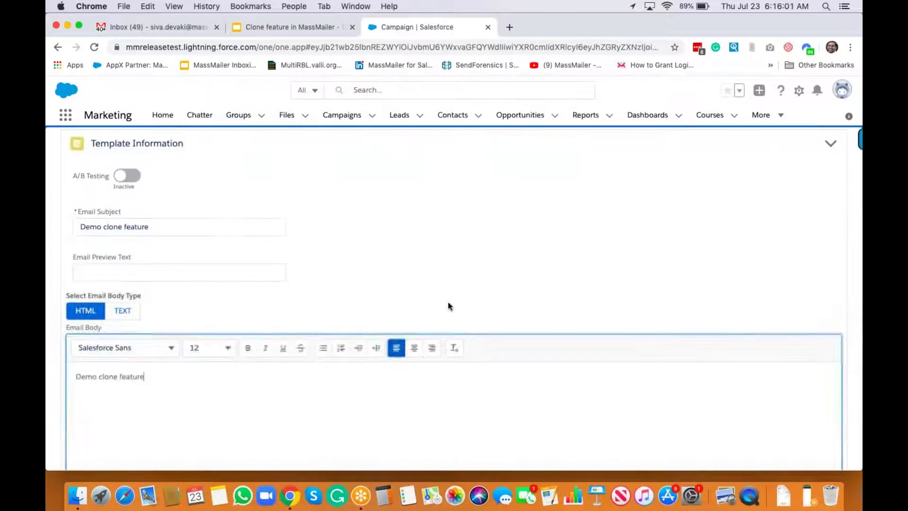
# - Advance the outreach wizard through File Attachments, Sender Options and Delivery Options to Review and Send, keeping the default settings
pyautogui.scroll(-5, 448, 298)
pyautogui.scroll(-3, 454, 298)
pyautogui.click(779, 449)
pyautogui.click(781, 340)
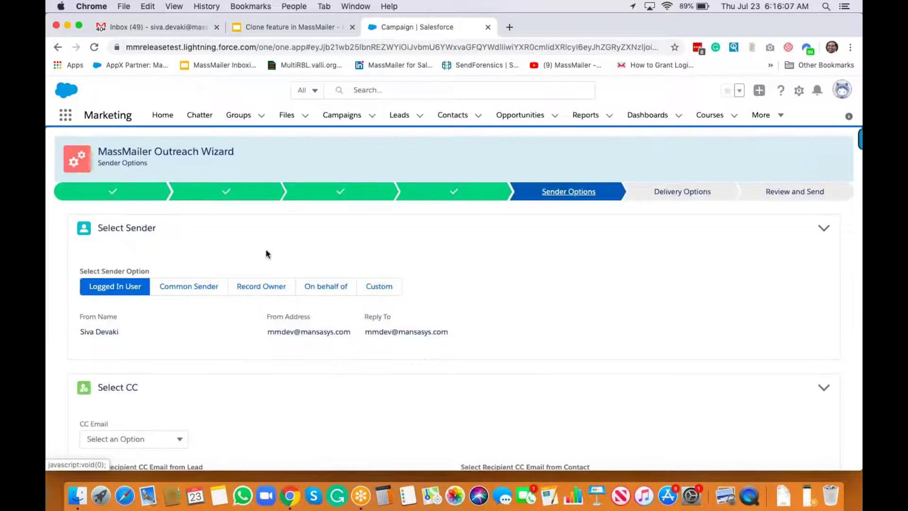
pyautogui.scroll(-10, 519, 331)
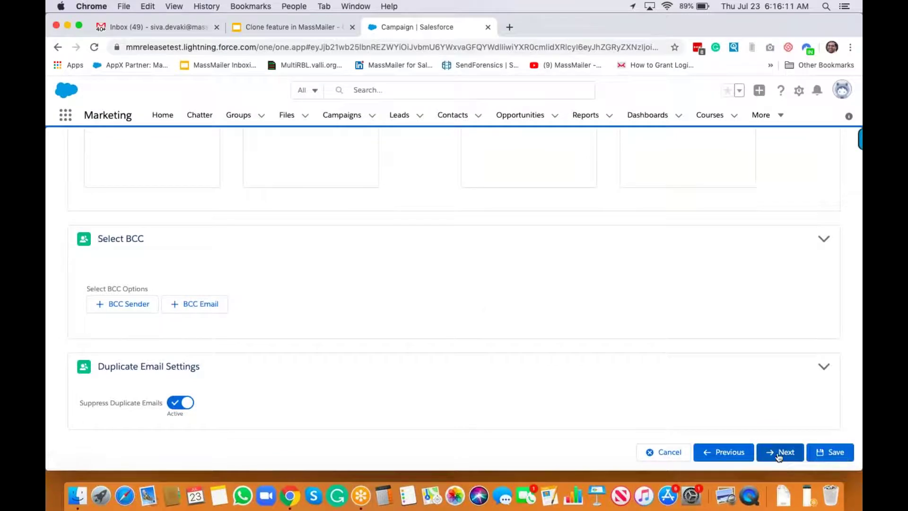
pyautogui.click(778, 453)
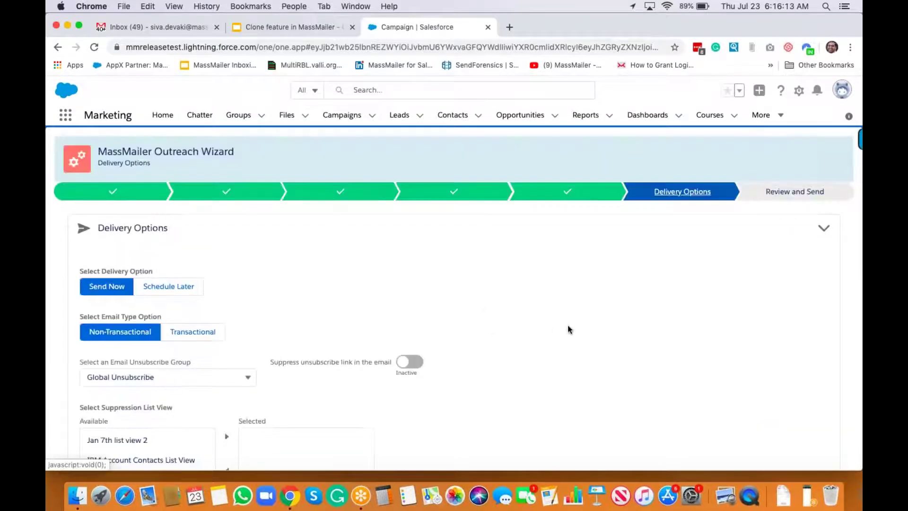
pyautogui.scroll(-12, 567, 325)
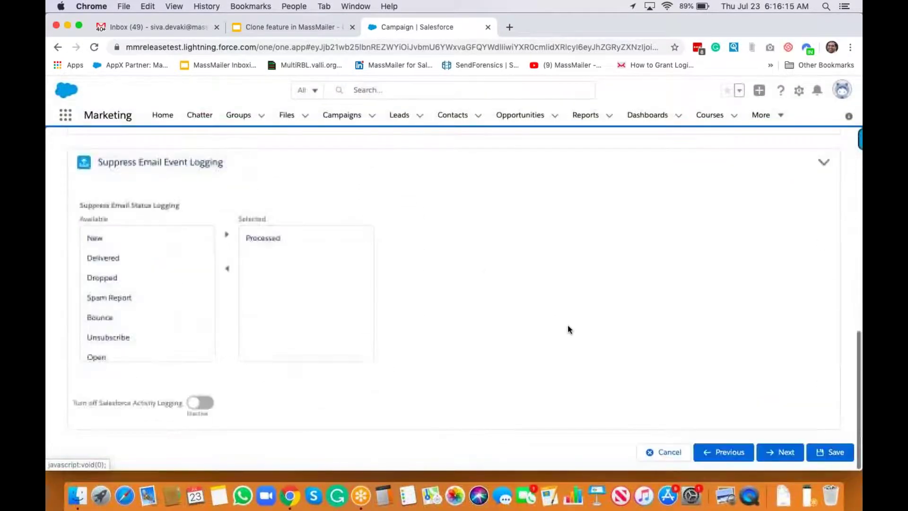
pyautogui.click(795, 457)
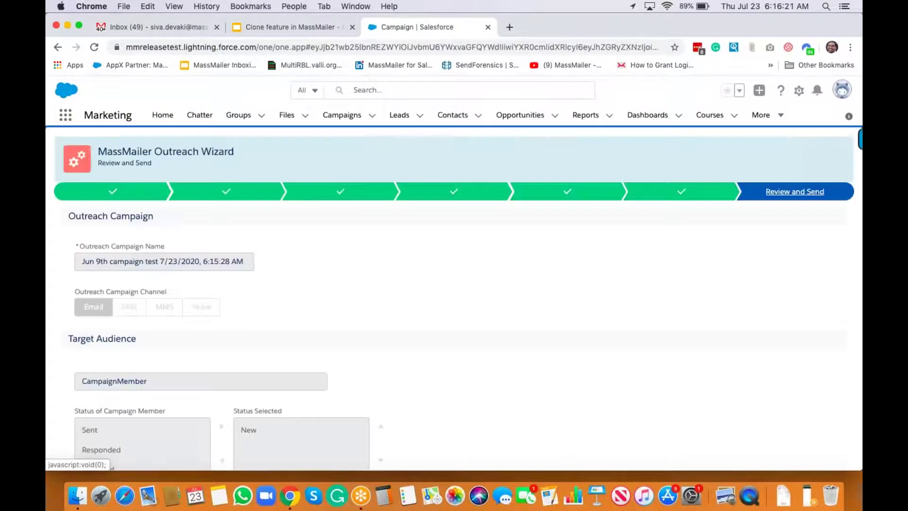
# - Look over the outreach summary, then finish the wizard and confirm the submission
pyautogui.scroll(-20, 454, 298)
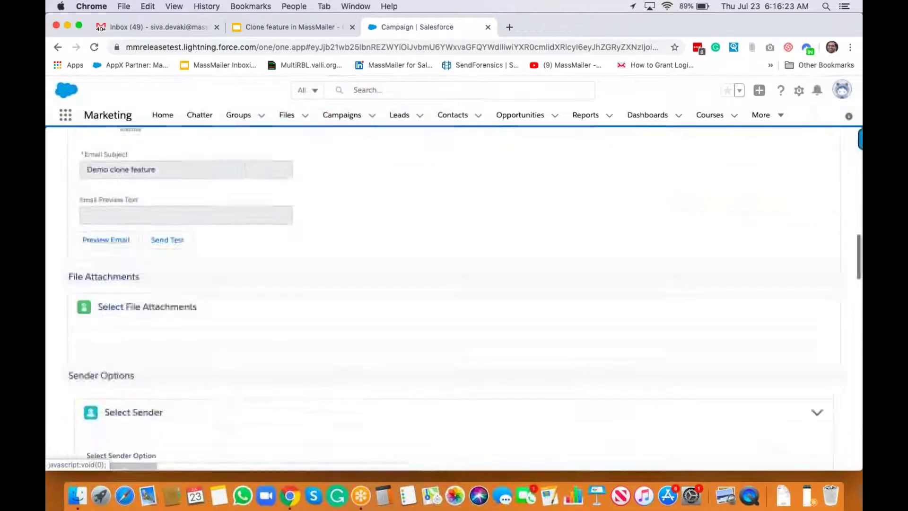
pyautogui.scroll(-3, 454, 298)
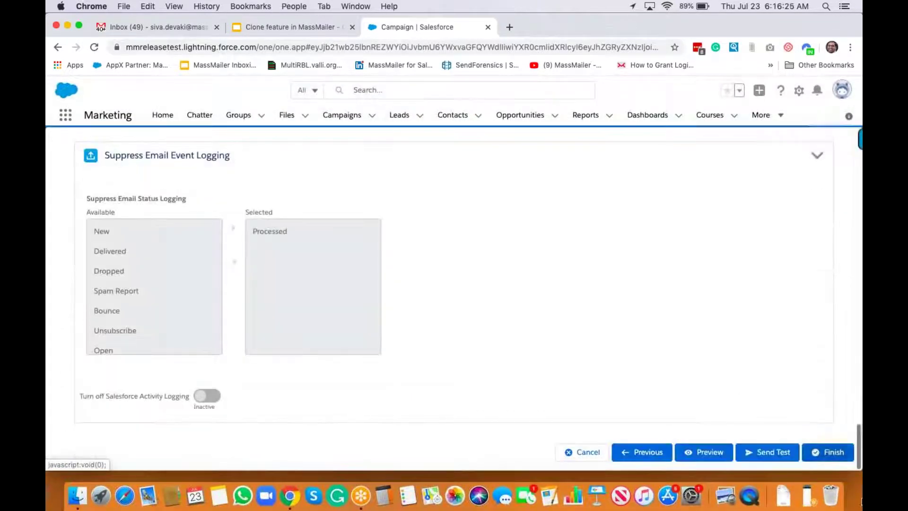
pyautogui.click(824, 458)
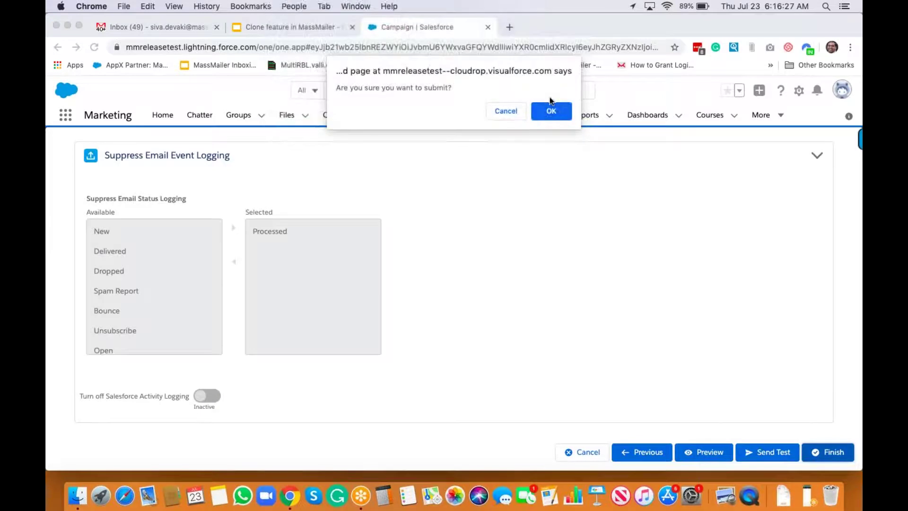
pyautogui.click(550, 112)
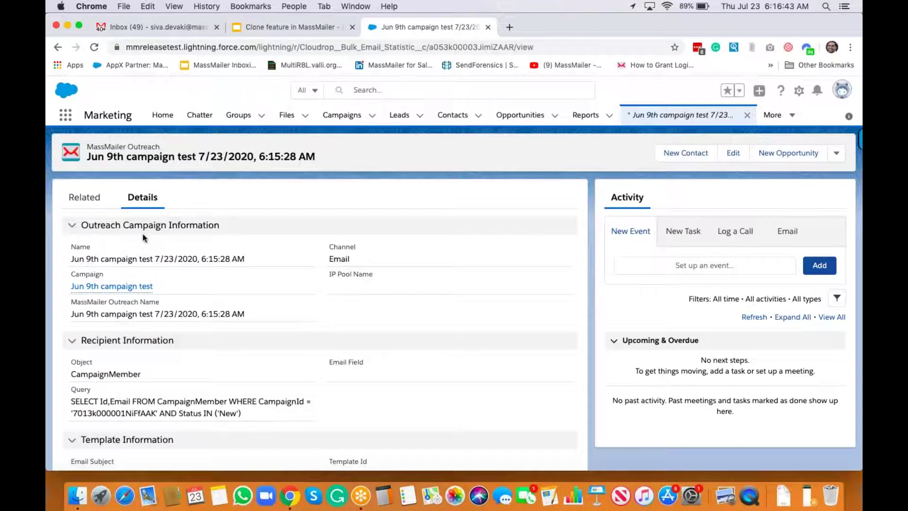
# - Check the new outreach's status, reload its record, and examine the updated status and real-time statistics
pyautogui.scroll(-10, 205, 294)
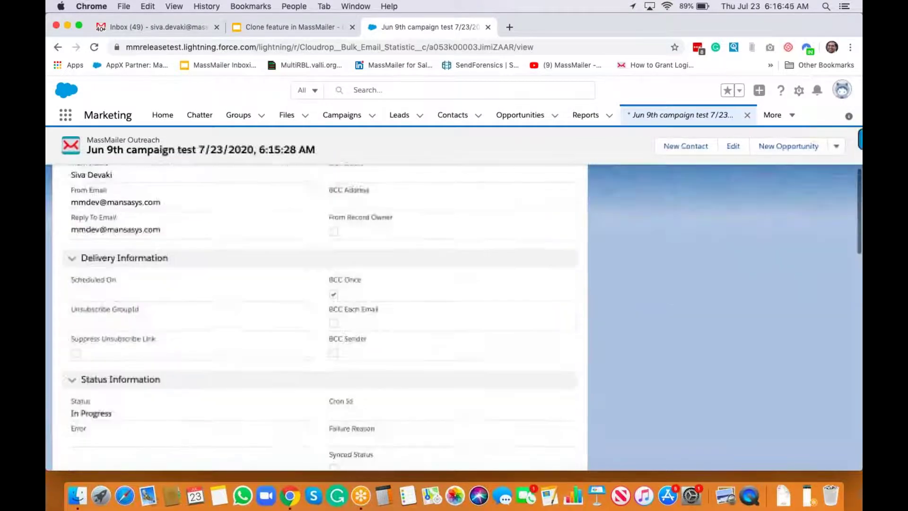
pyautogui.scroll(-2, 219, 214)
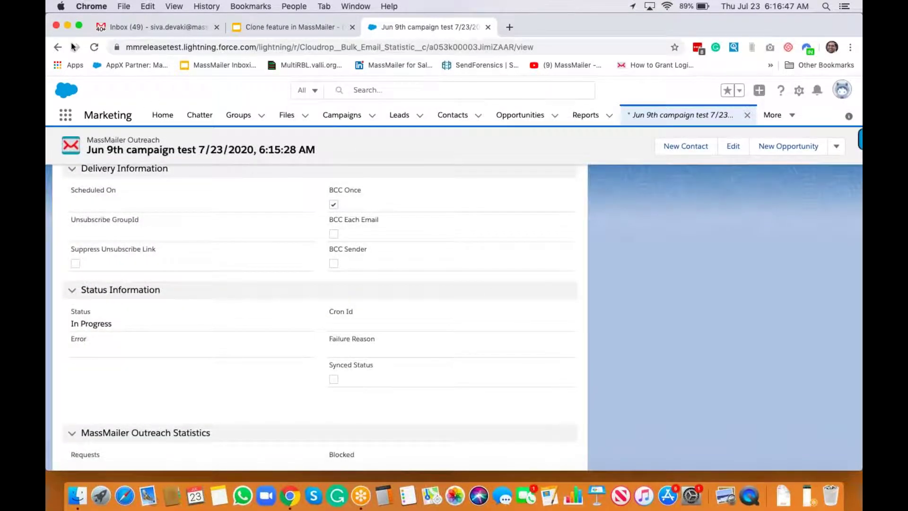
pyautogui.click(94, 48)
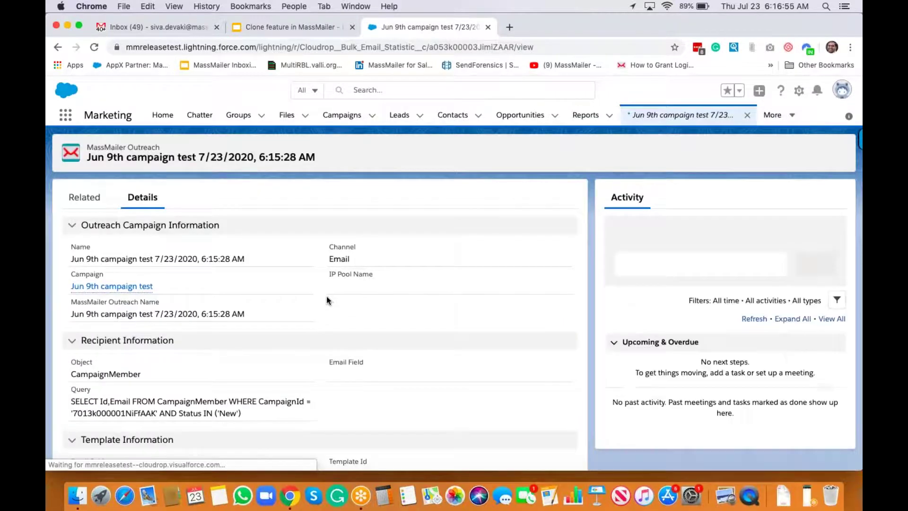
pyautogui.scroll(-12, 326, 296)
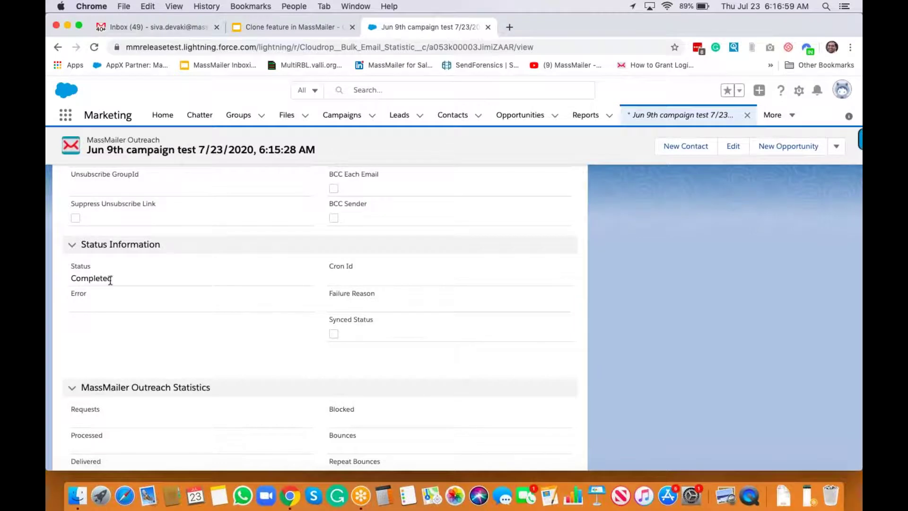
pyautogui.scroll(-10, 289, 315)
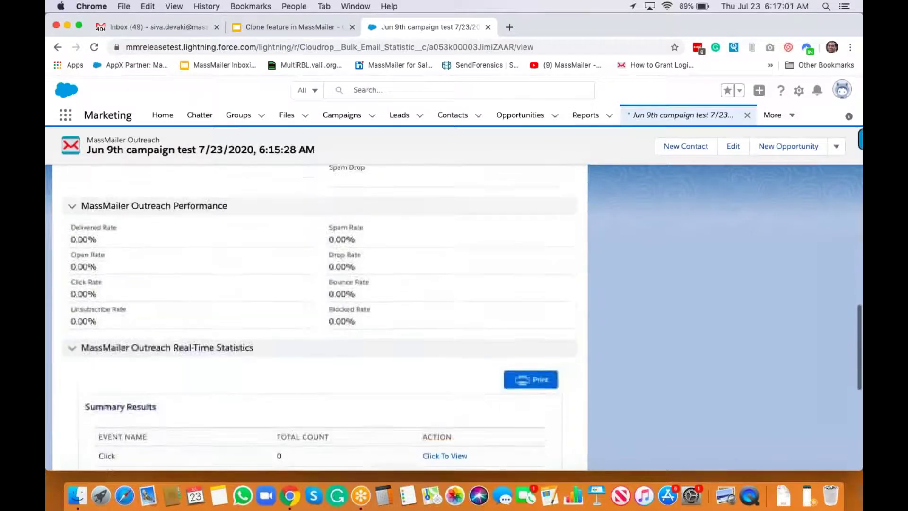
pyautogui.scroll(-5, 284, 277)
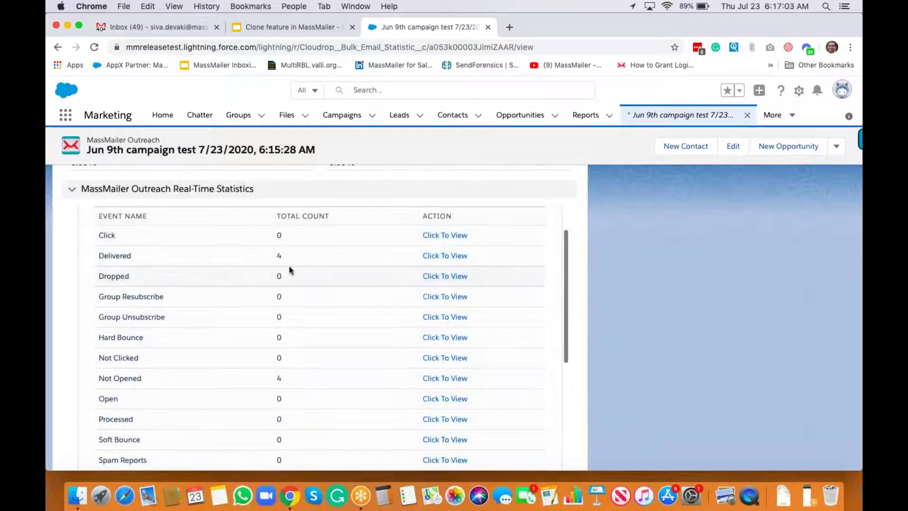
pyautogui.scroll(2, 359, 375)
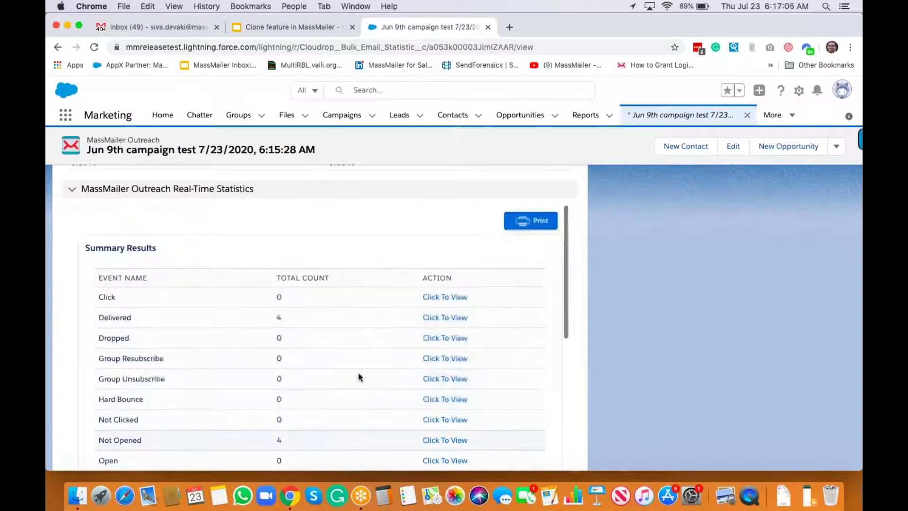
pyautogui.scroll(15, 329, 268)
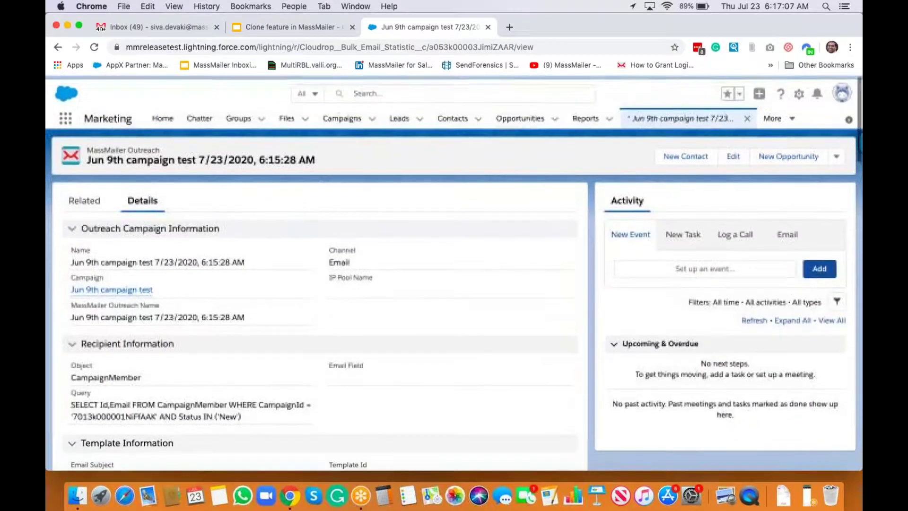
# - Open the outreach's parent campaign and look through its email statuses, outreaches and campaign members
pyautogui.click(127, 287)
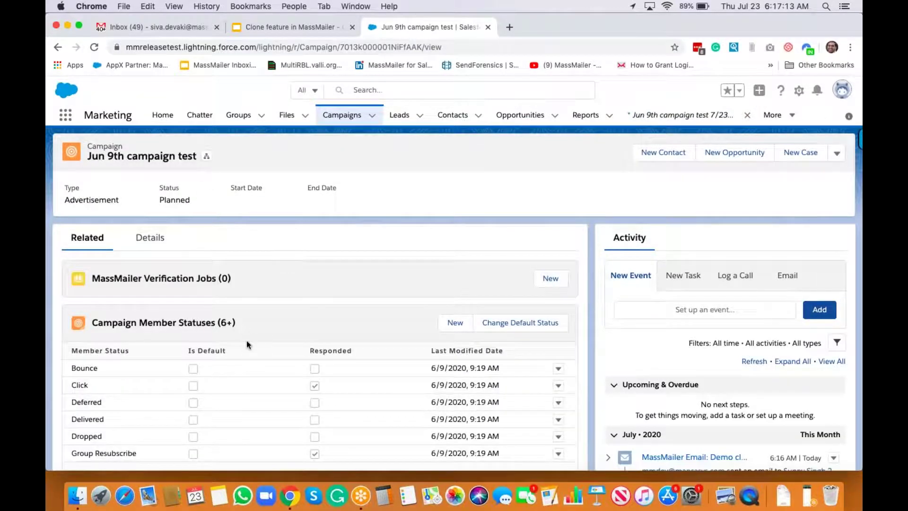
pyautogui.scroll(-1, 246, 339)
pyautogui.scroll(-10, 246, 340)
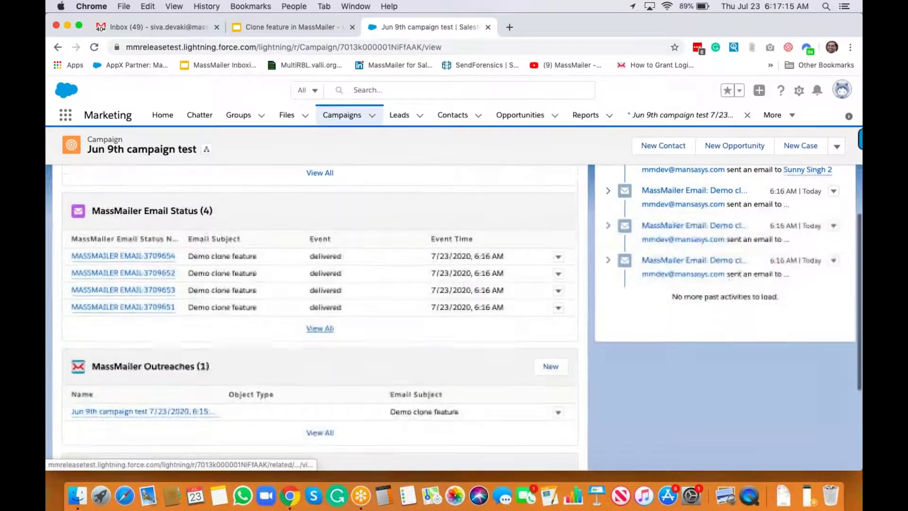
pyautogui.scroll(-3, 211, 344)
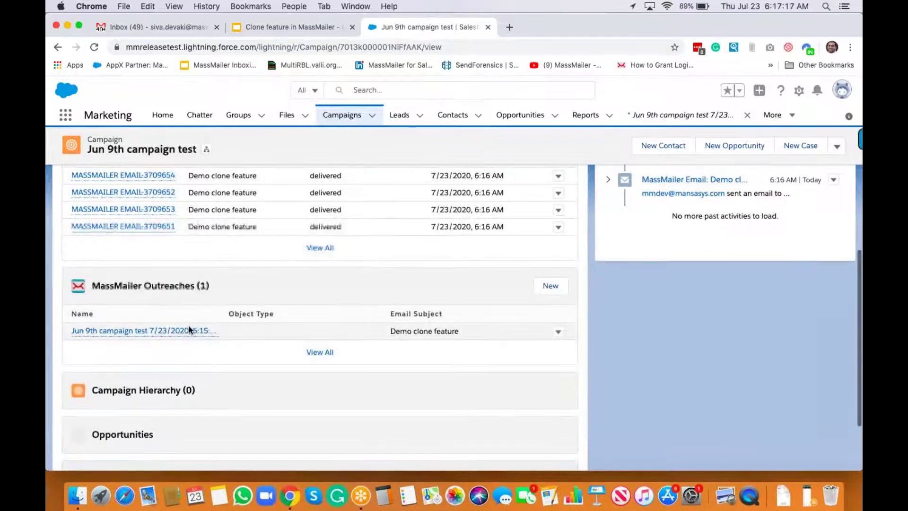
pyautogui.scroll(-5, 368, 356)
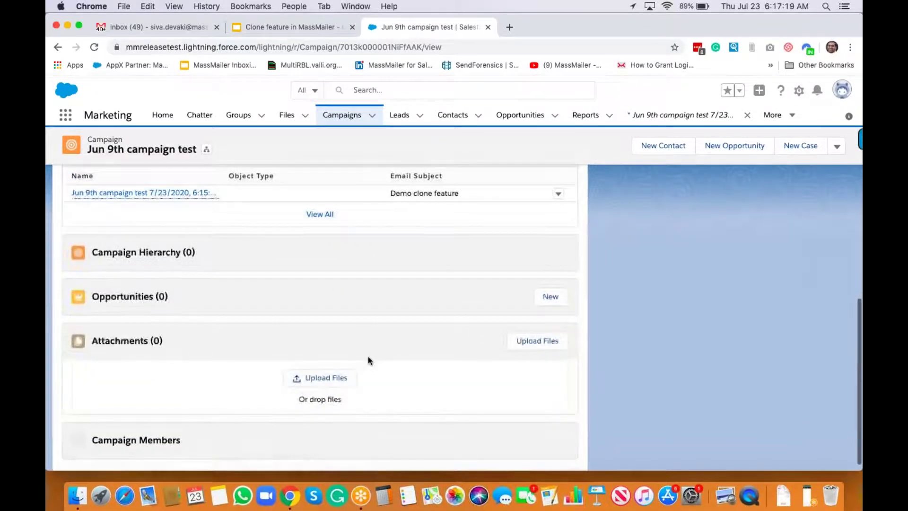
pyautogui.scroll(-5, 328, 282)
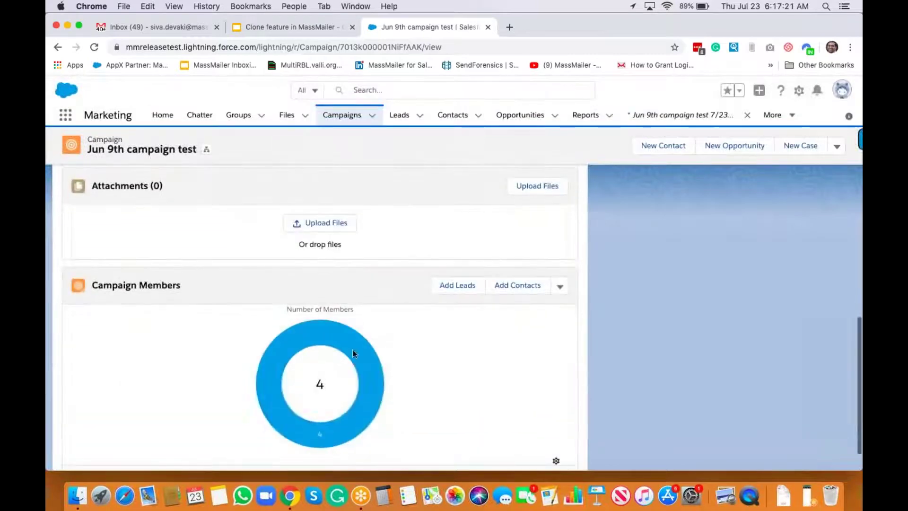
pyautogui.moveTo(354, 353)
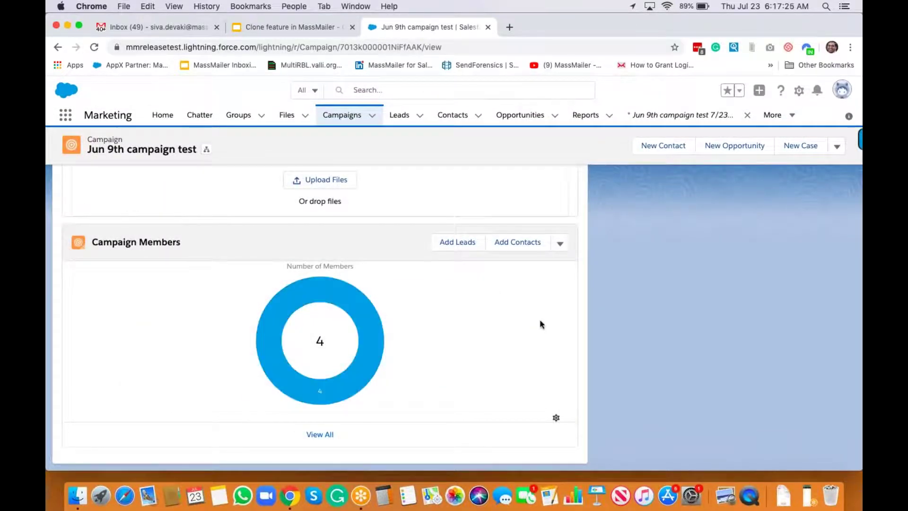
# - Start a MassMailer Clone of the Jun 9th campaign test and review its outreach and member status options
pyautogui.scroll(15, 536, 317)
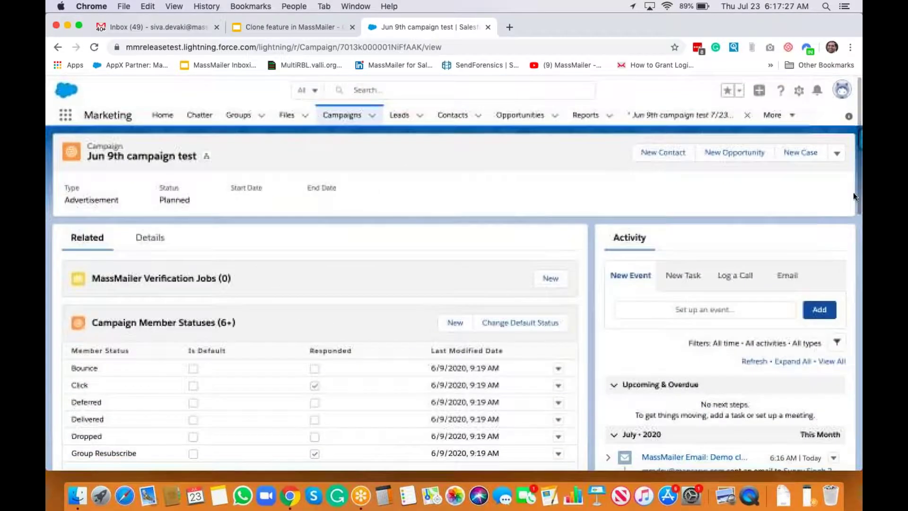
pyautogui.click(836, 153)
pyautogui.scroll(-4, 757, 307)
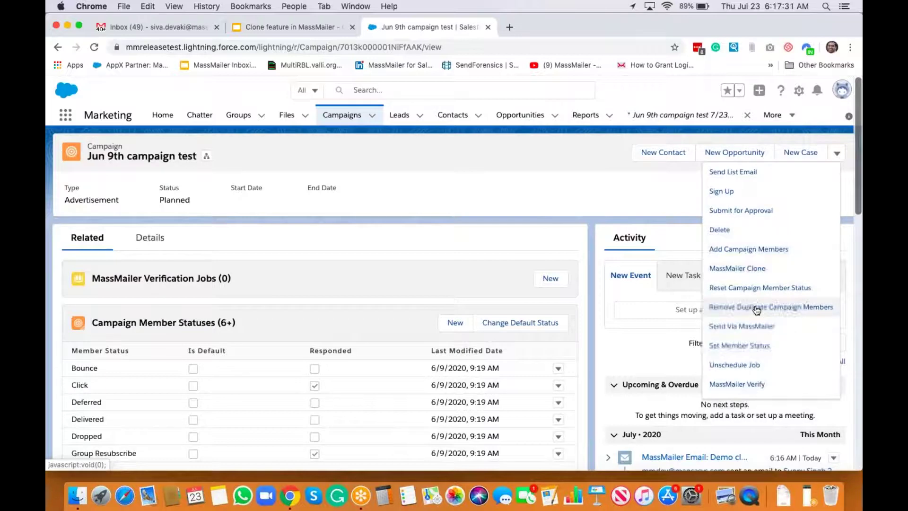
pyautogui.click(744, 273)
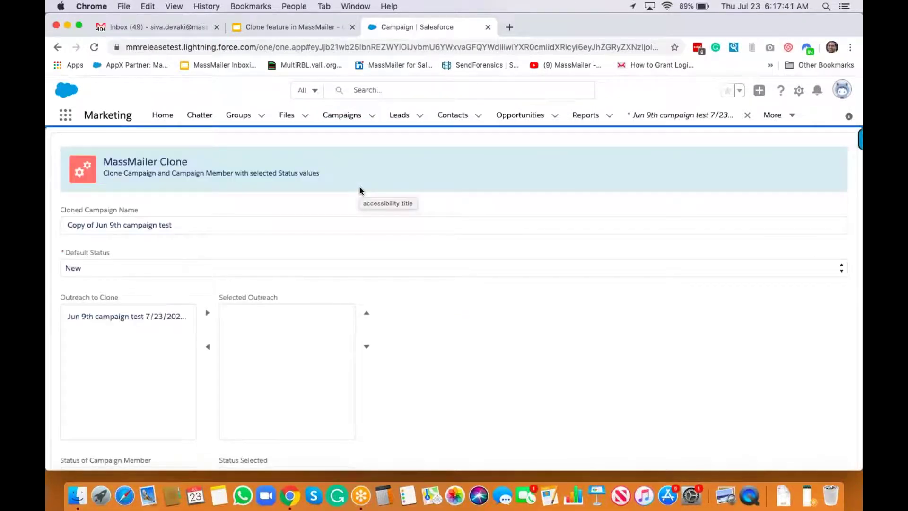
pyautogui.scroll(-5, 360, 191)
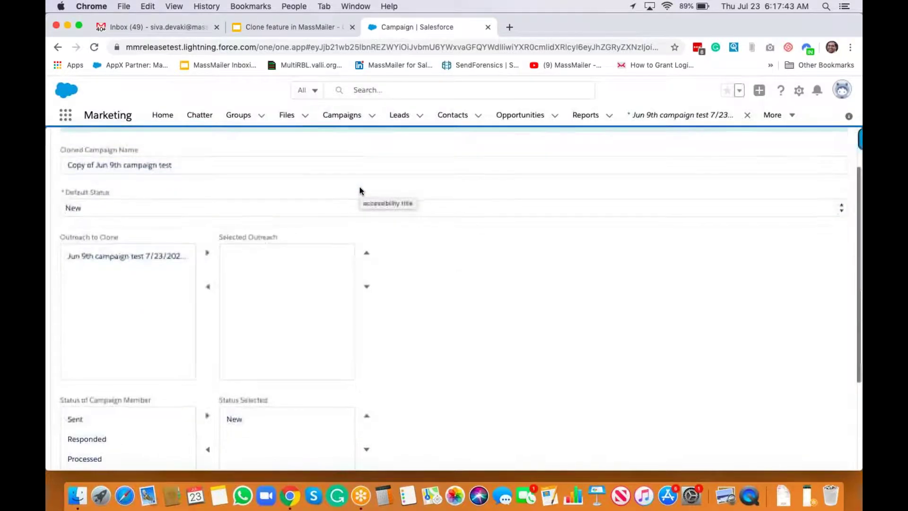
pyautogui.scroll(-2, 186, 379)
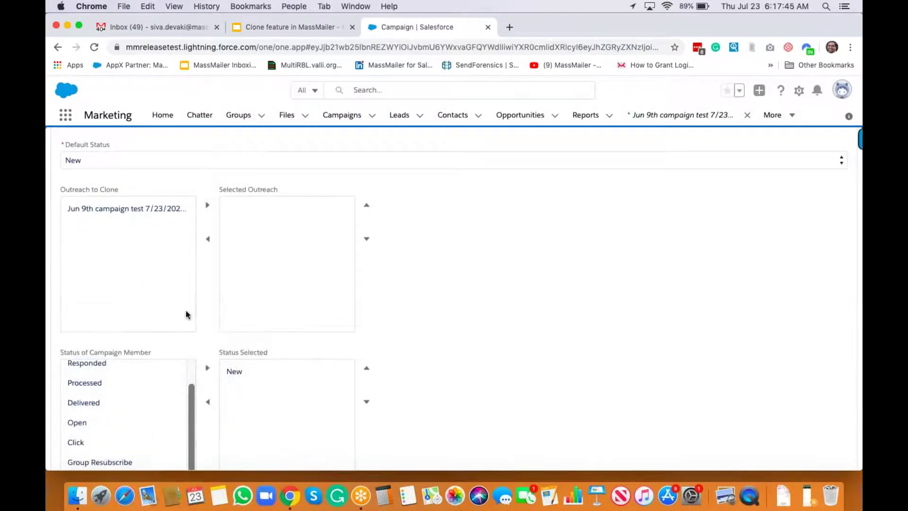
pyautogui.scroll(-4, 187, 313)
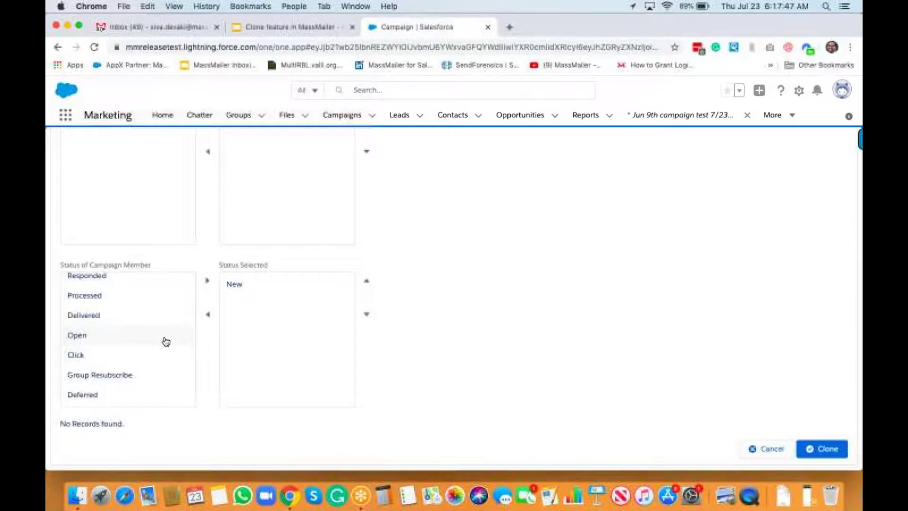
pyautogui.scroll(6, 166, 341)
pyautogui.scroll(1, 108, 241)
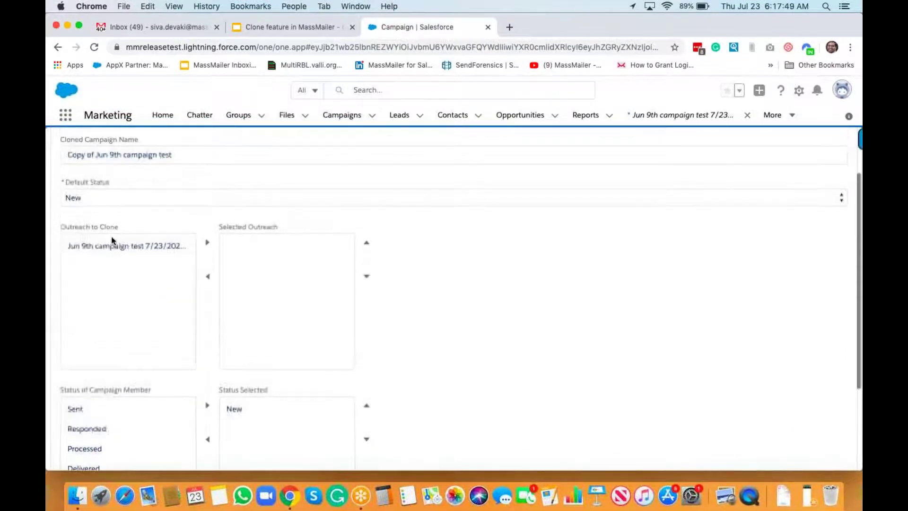
# - Add the Jun 9th campaign test outreach to the outreaches selected for cloning
pyautogui.click(165, 248)
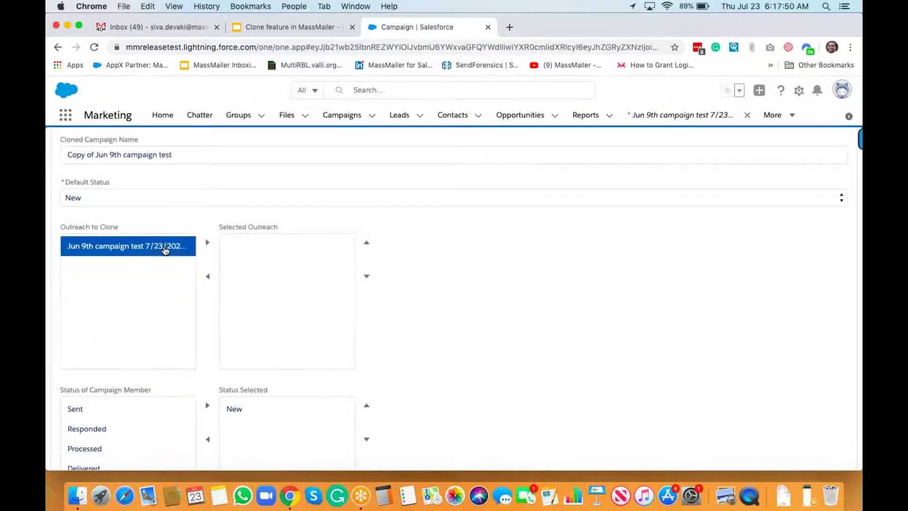
pyautogui.click(208, 242)
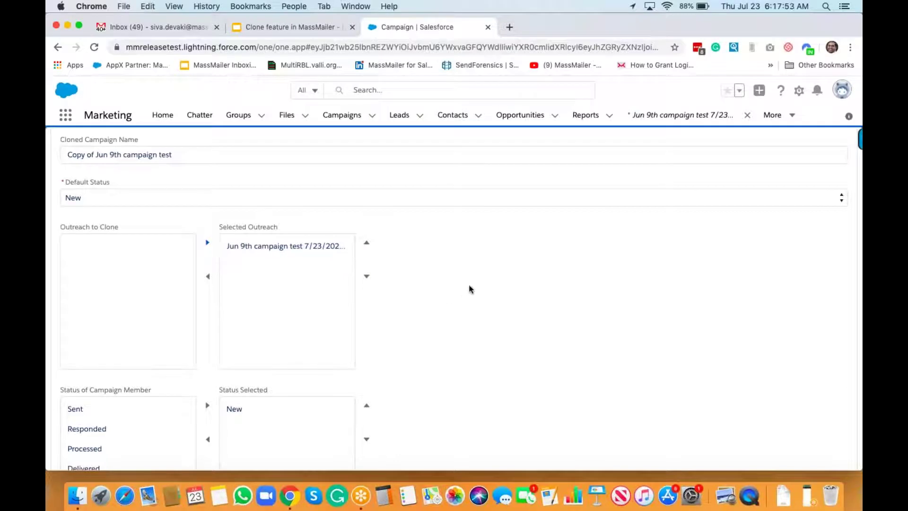
# - Add all remaining campaign member statuses, Sent through Deferred, to the selected statuses and check the list of matching members
pyautogui.scroll(-3, 401, 316)
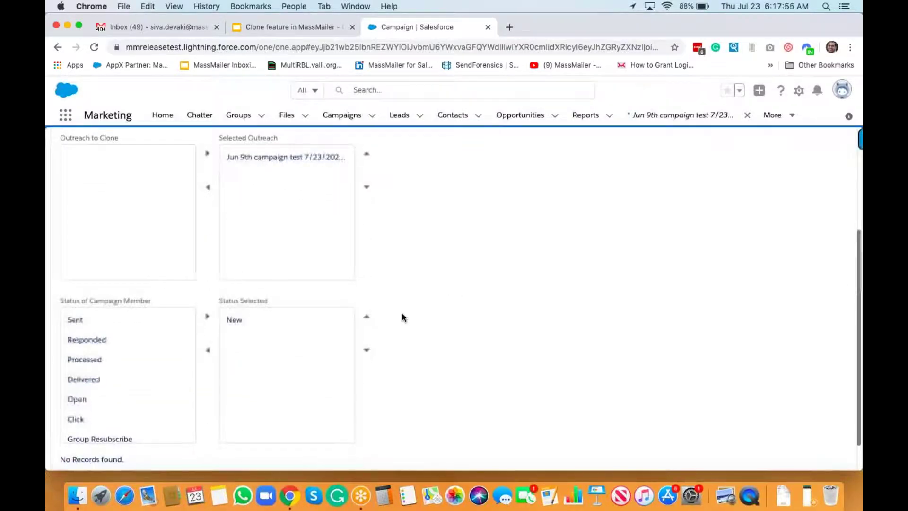
pyautogui.scroll(-1, 143, 370)
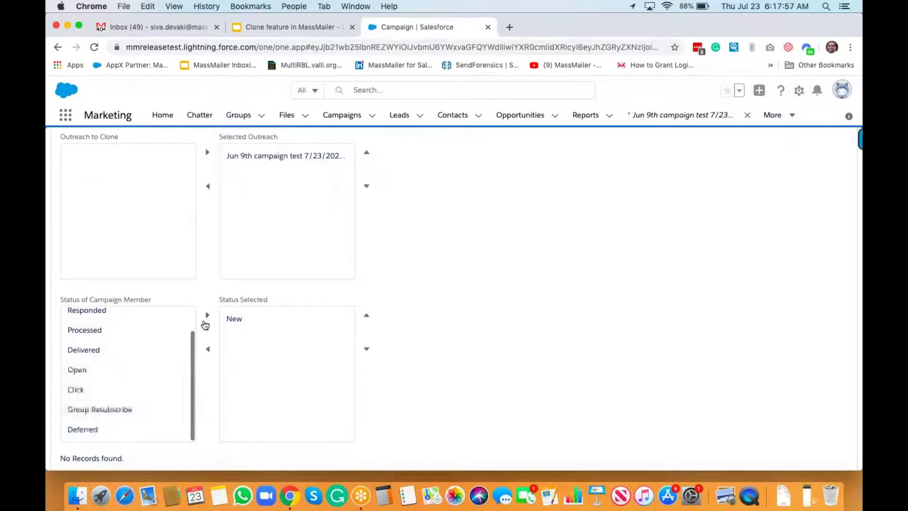
pyautogui.scroll(1, 152, 332)
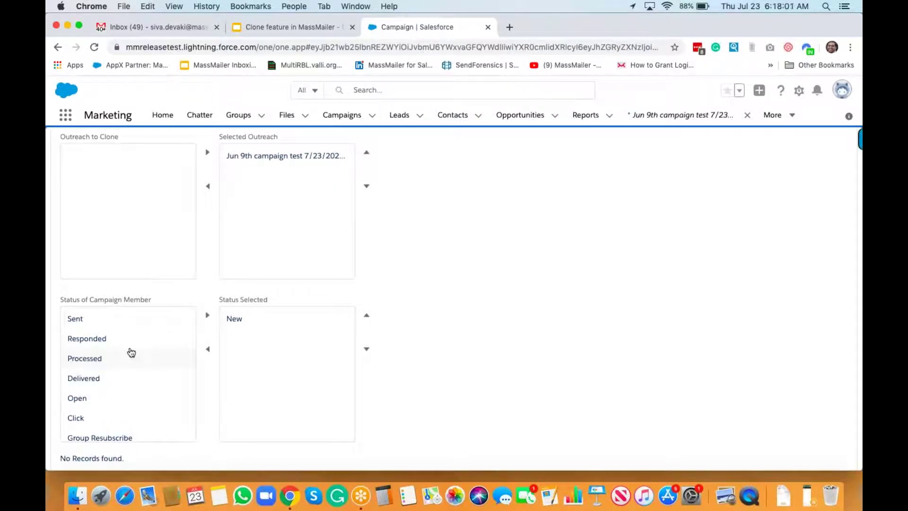
pyautogui.scroll(-1, 132, 352)
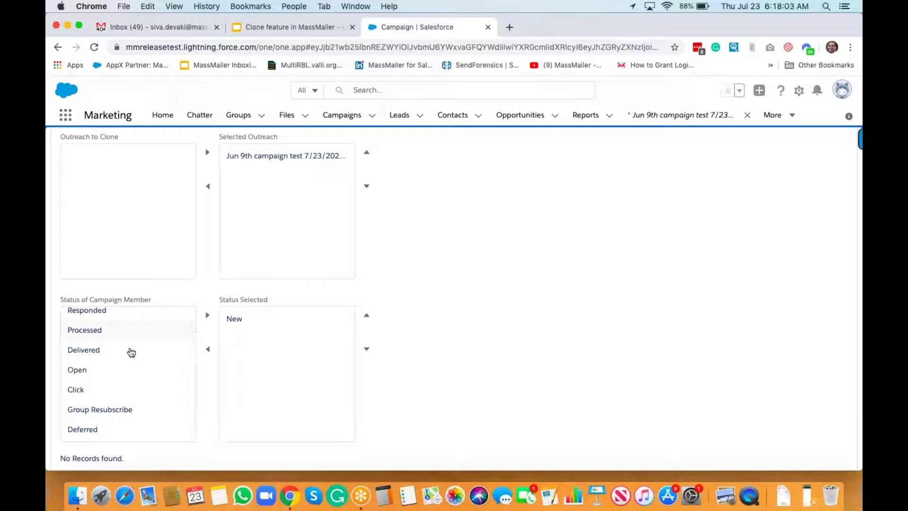
pyautogui.scroll(1, 131, 352)
pyautogui.click(94, 321)
pyautogui.scroll(-1, 94, 321)
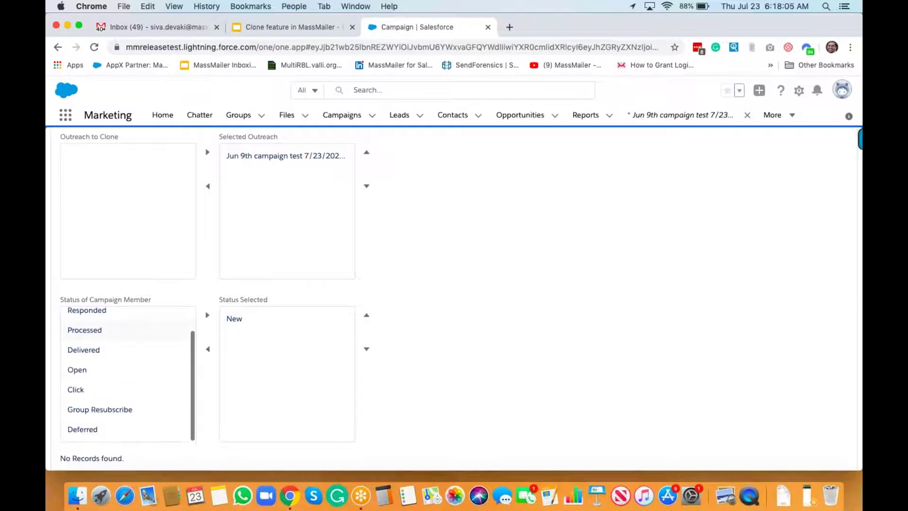
pyautogui.keyDown('shift'); pyautogui.click(104, 436); pyautogui.keyUp('shift')
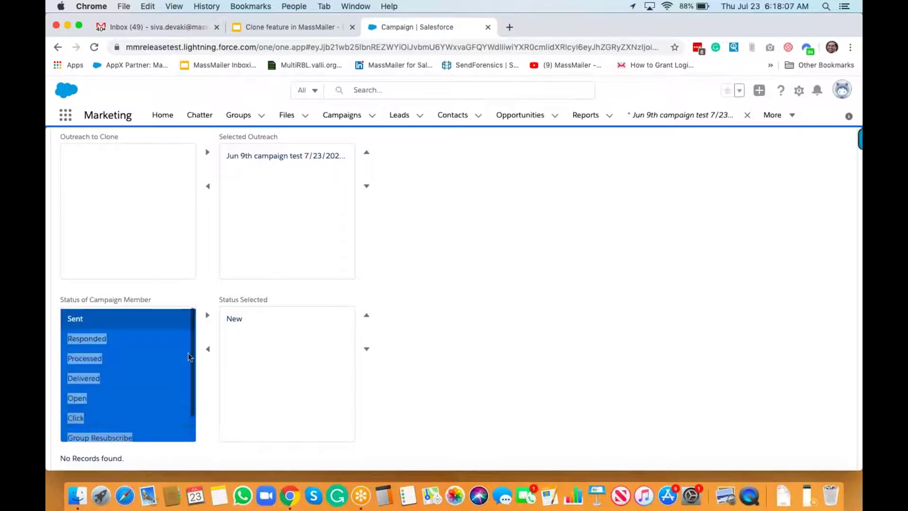
pyautogui.click(207, 315)
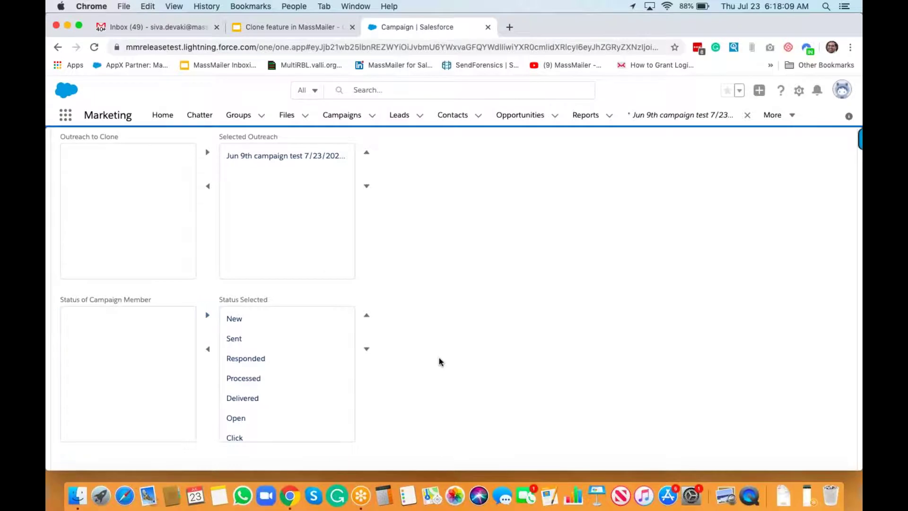
pyautogui.scroll(-2, 438, 363)
pyautogui.scroll(-2, 416, 268)
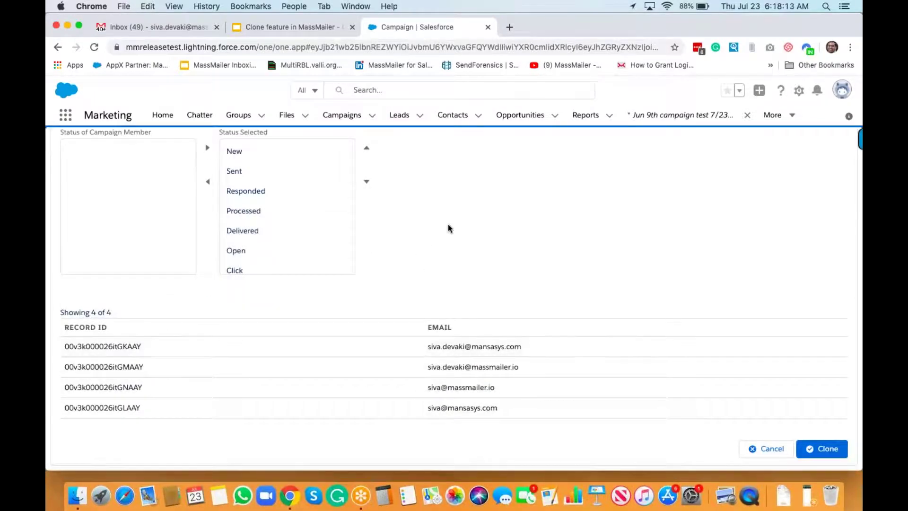
# - Review the selected campaign member statuses and remove all of them, from New through Deferred, from the selection
pyautogui.scroll(1, 448, 227)
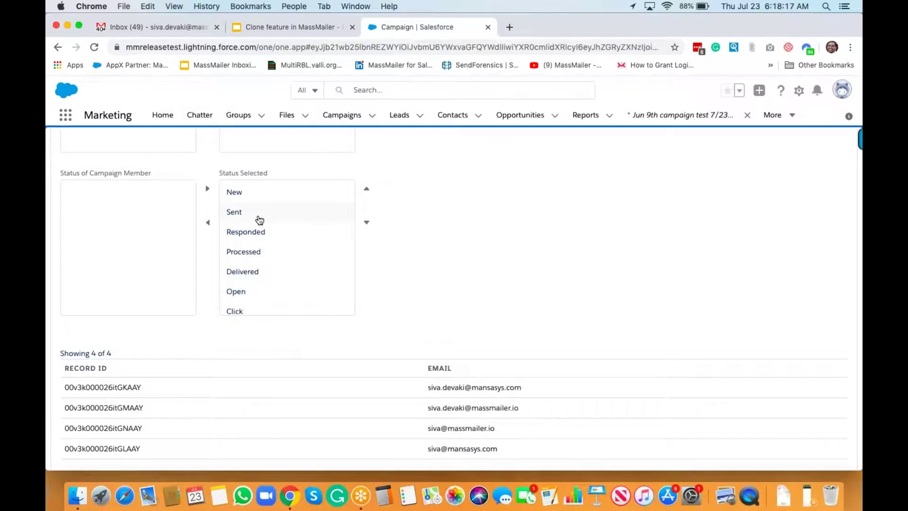
pyautogui.scroll(-2, 261, 277)
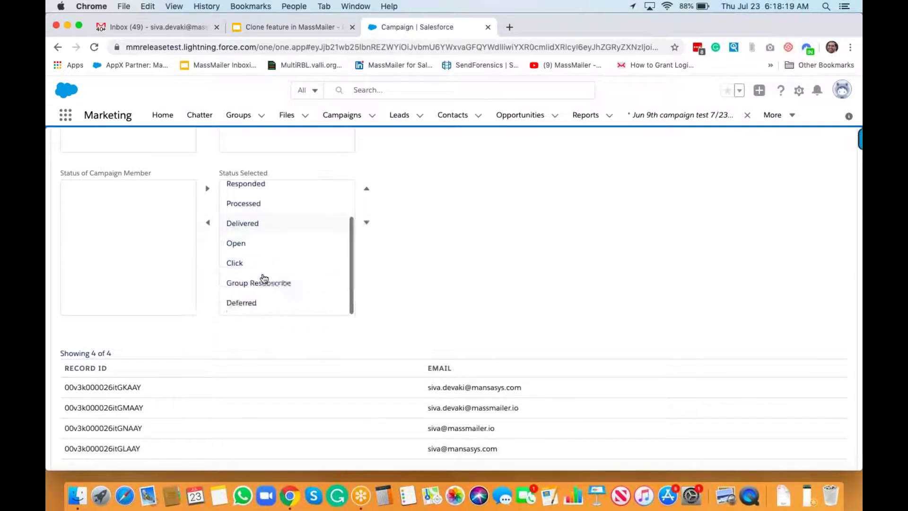
pyautogui.scroll(2, 254, 265)
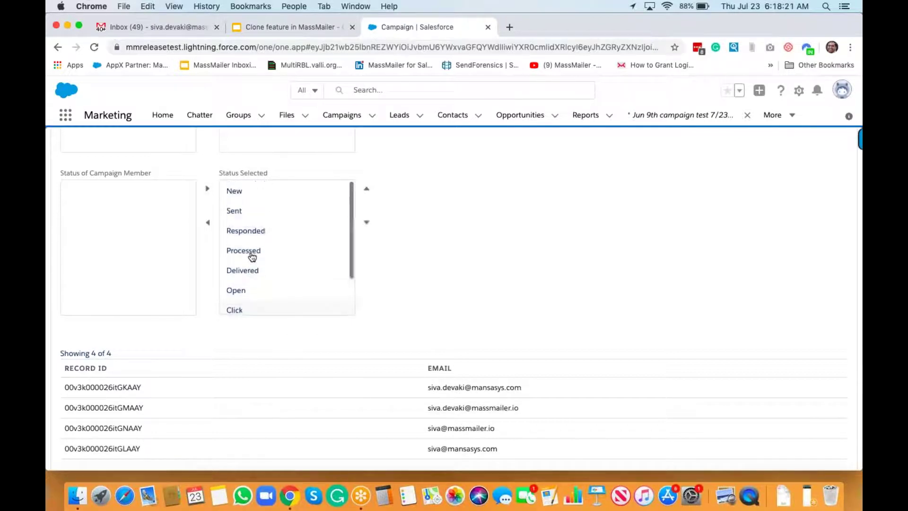
pyautogui.click(240, 194)
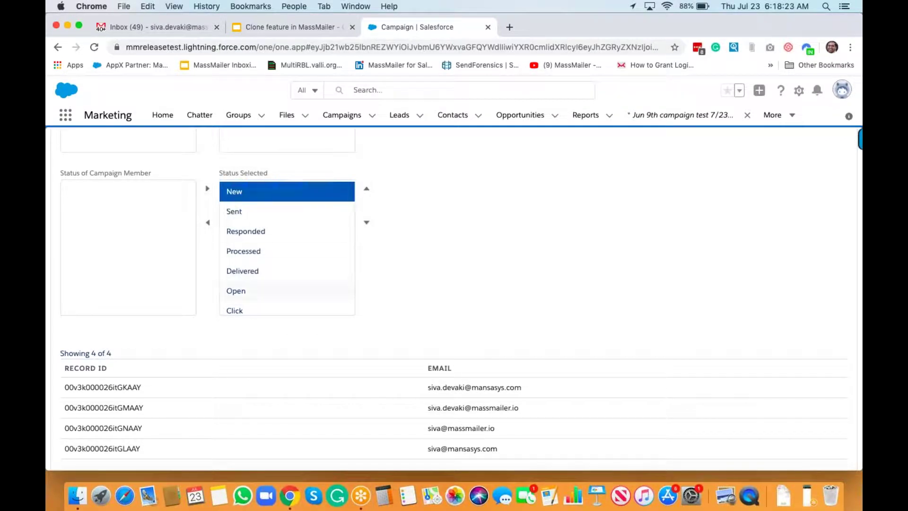
pyautogui.scroll(-2, 241, 243)
pyautogui.keyDown('shift'); pyautogui.click(266, 304); pyautogui.keyUp('shift')
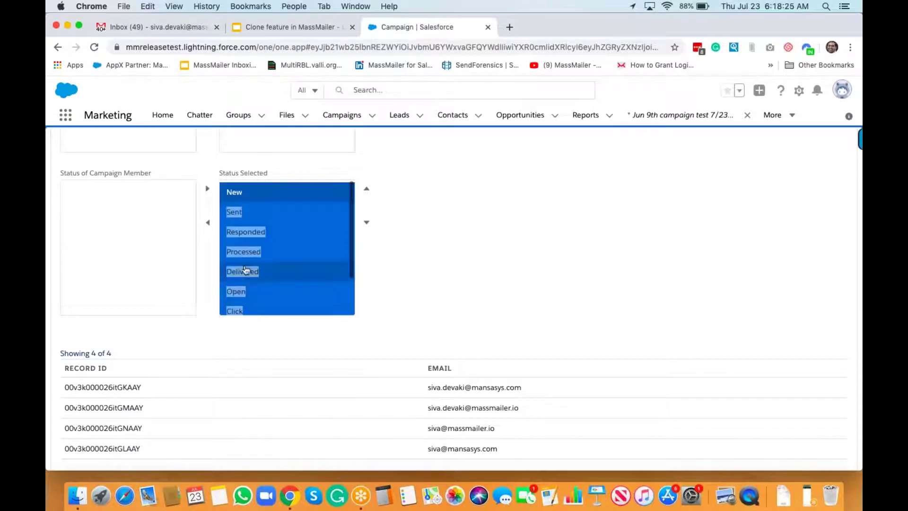
pyautogui.click(207, 223)
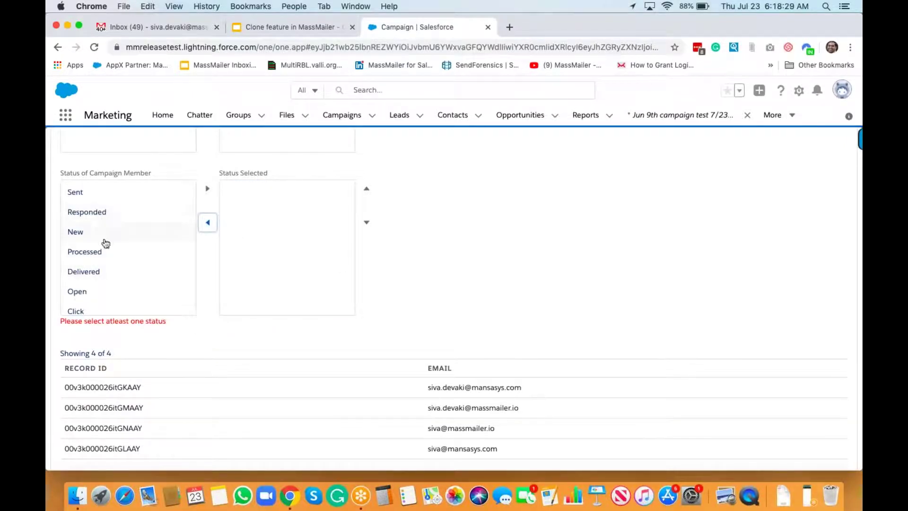
# - Add Delivered as the only selected campaign member status for the clone
pyautogui.scroll(-2, 110, 288)
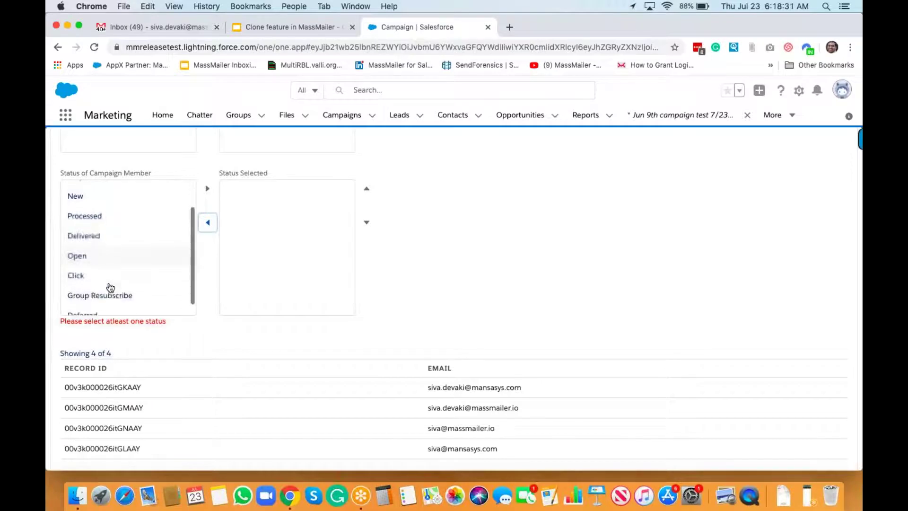
pyautogui.scroll(2, 107, 243)
pyautogui.click(107, 255)
pyautogui.click(207, 189)
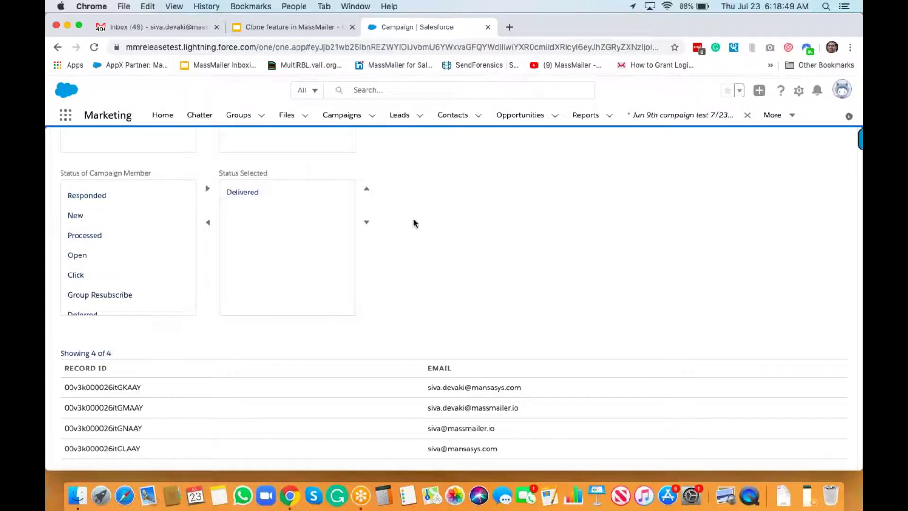
# - Review the selected outreach, member status and member records, and clone the campaign as Copy of Jun 9th campaign test
pyautogui.scroll(-2, 303, 264)
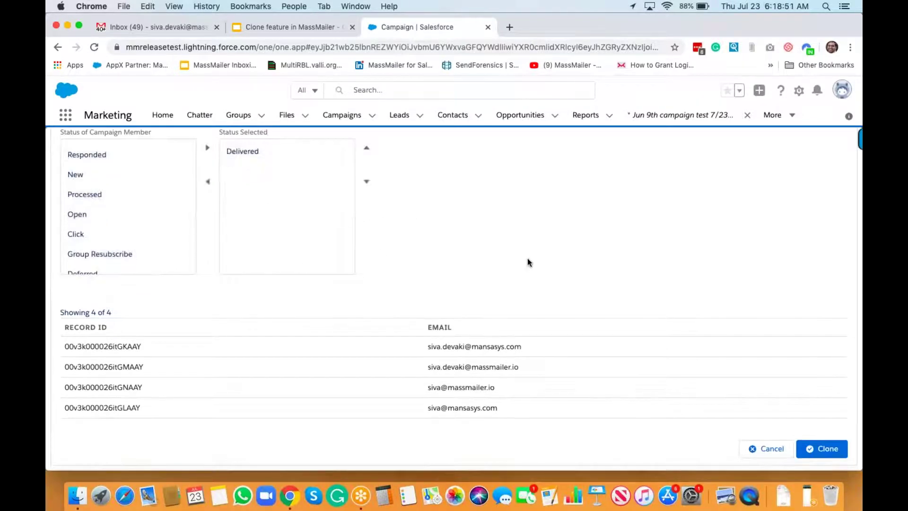
pyautogui.scroll(5, 517, 257)
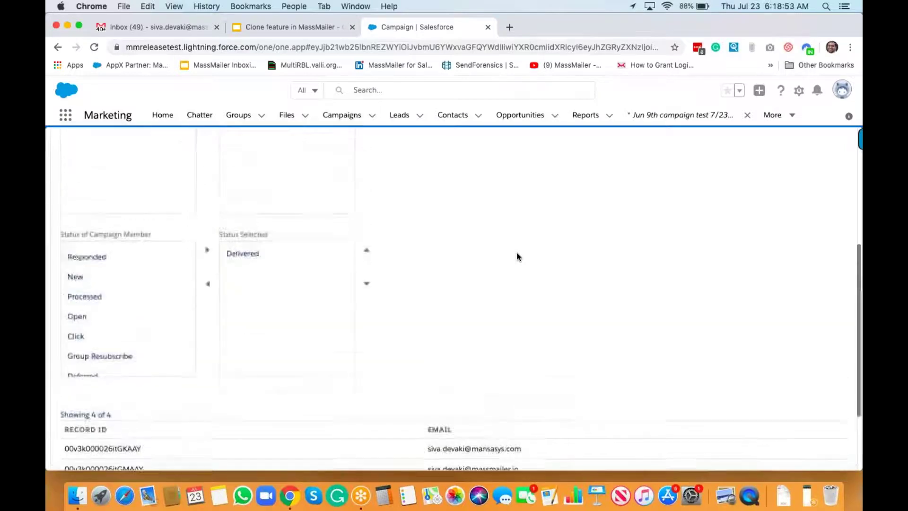
pyautogui.scroll(-5, 518, 256)
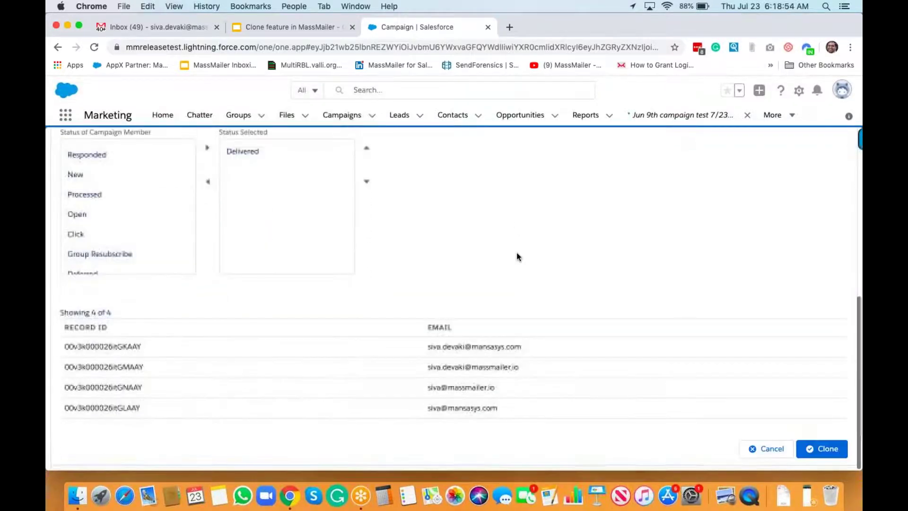
pyautogui.click(821, 448)
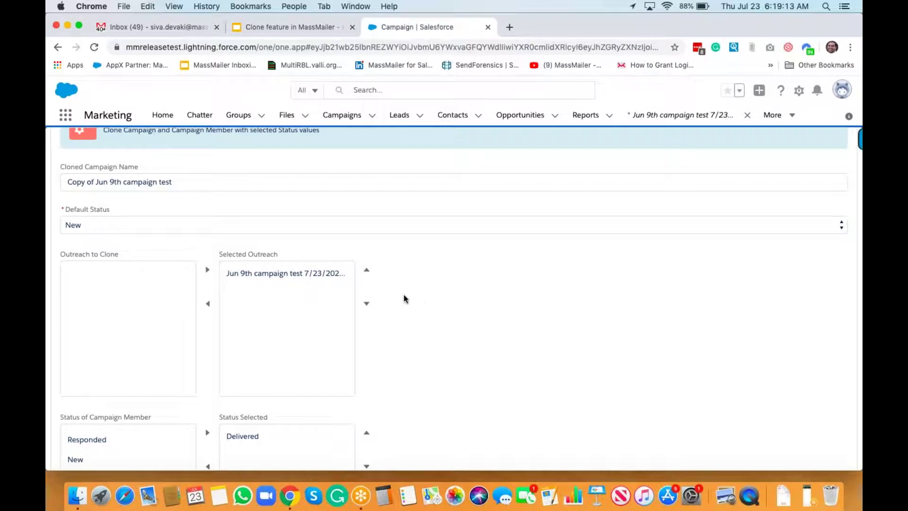
pyautogui.scroll(-5, 401, 297)
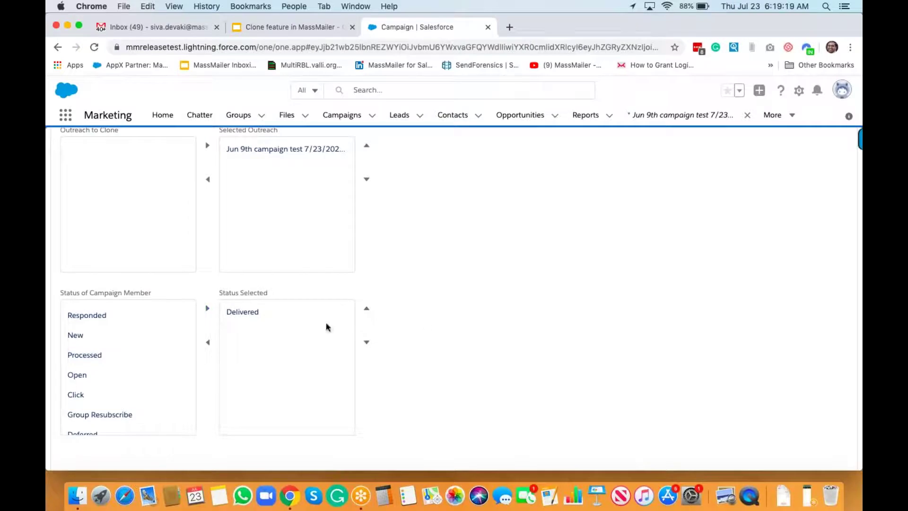
pyautogui.scroll(-6, 496, 337)
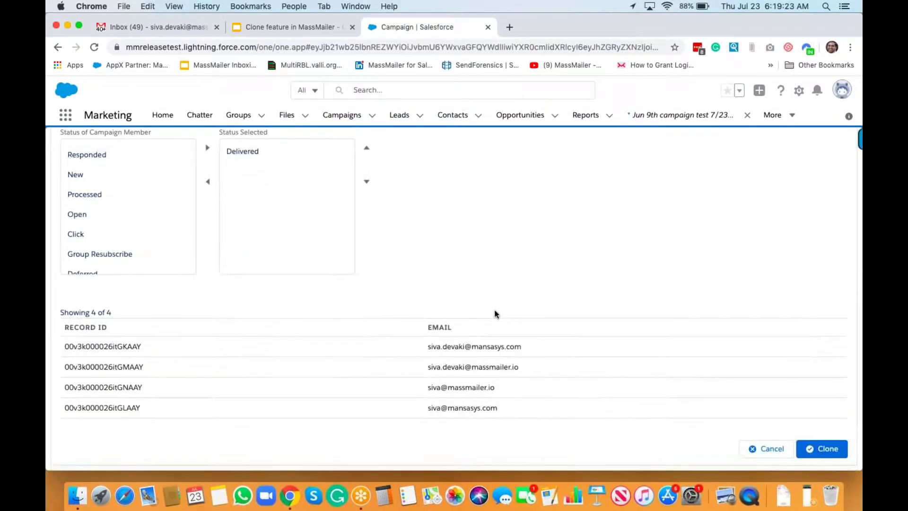
pyautogui.click(826, 453)
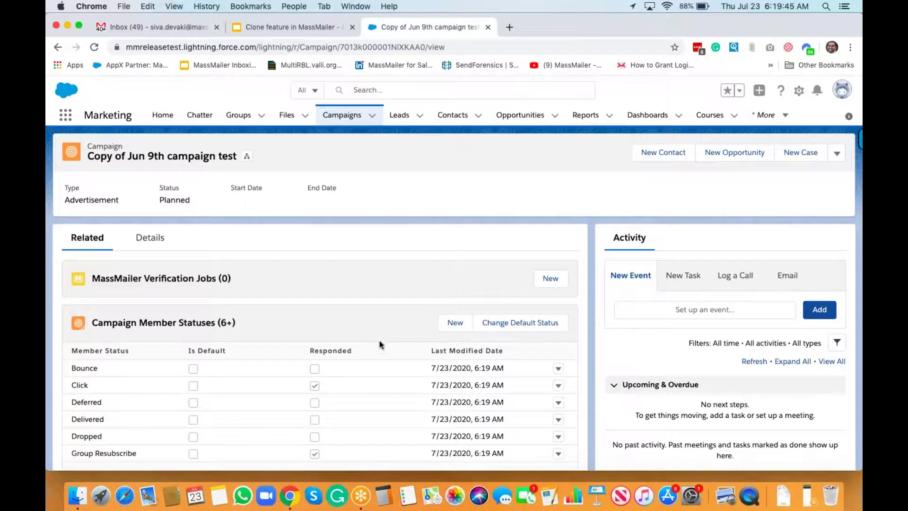
# - Look through the cloned campaign's email statuses, outreaches and campaign members, including the member status chart
pyautogui.scroll(-6, 400, 322)
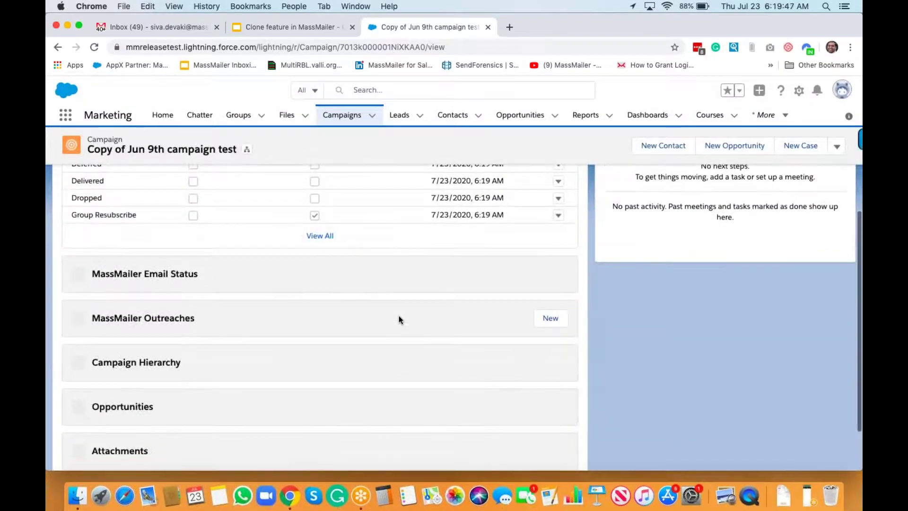
pyautogui.scroll(-1, 163, 273)
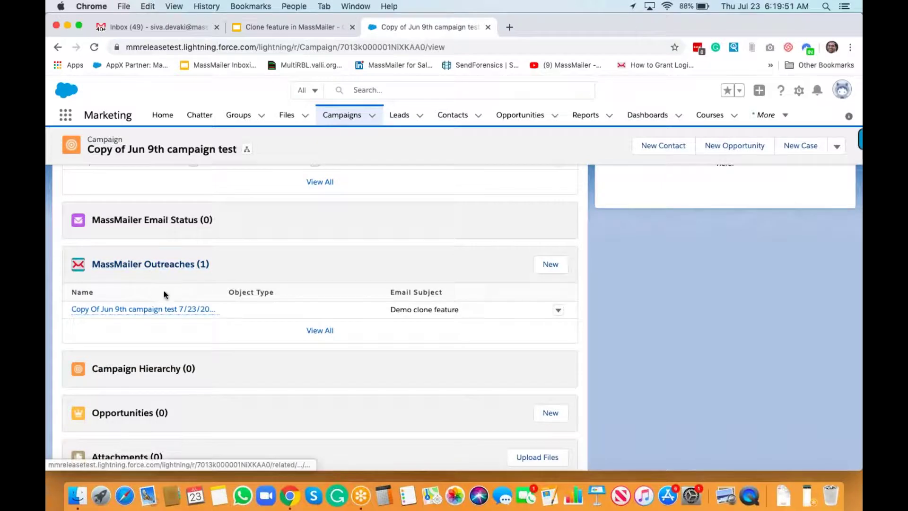
pyautogui.scroll(-5, 204, 325)
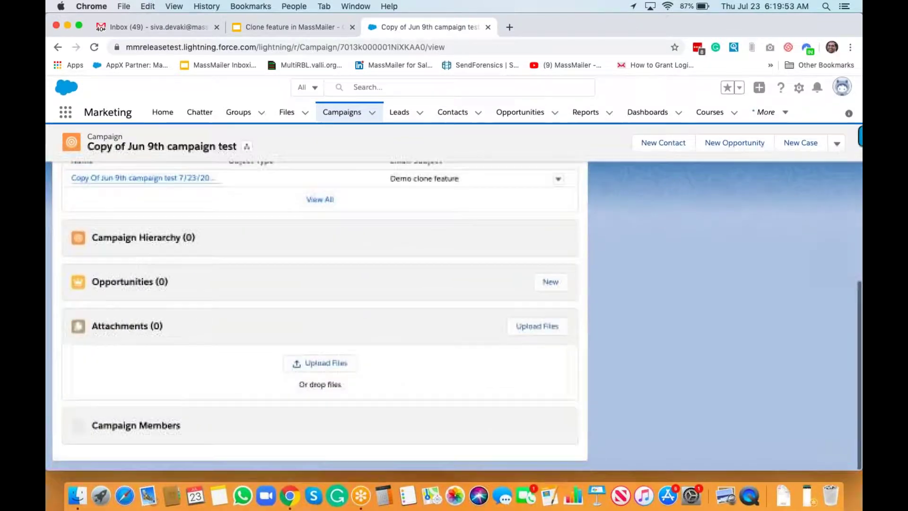
pyautogui.moveTo(305, 350)
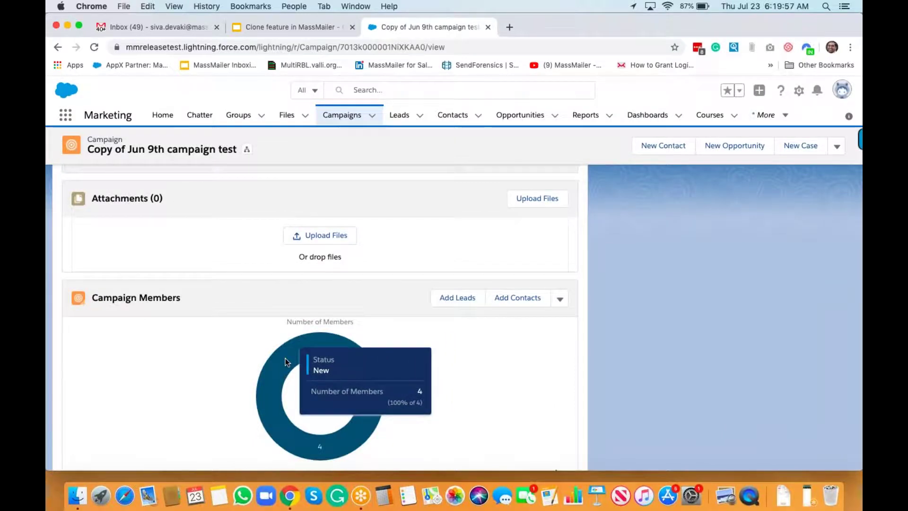
pyautogui.scroll(10, 472, 262)
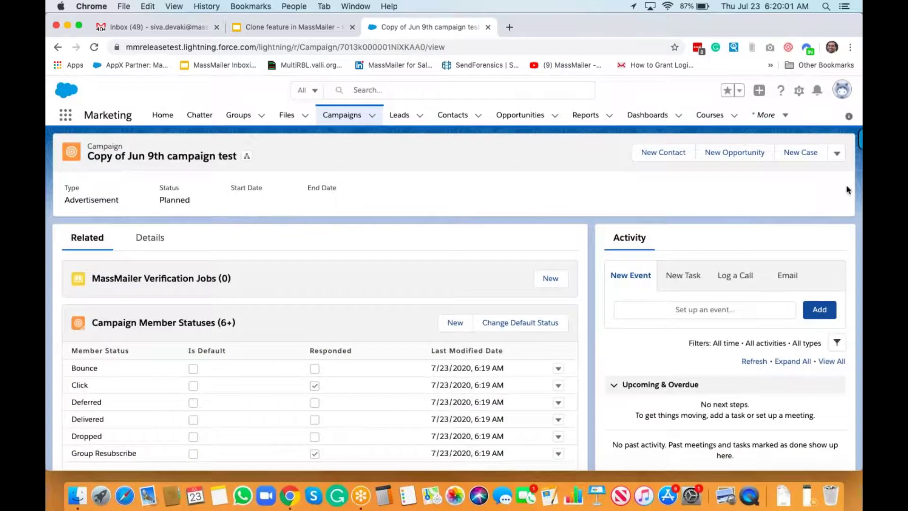
# - Start Send Via MassMailer from the cloned campaign, check the available outreaches to edit, and keep New selected
pyautogui.click(836, 154)
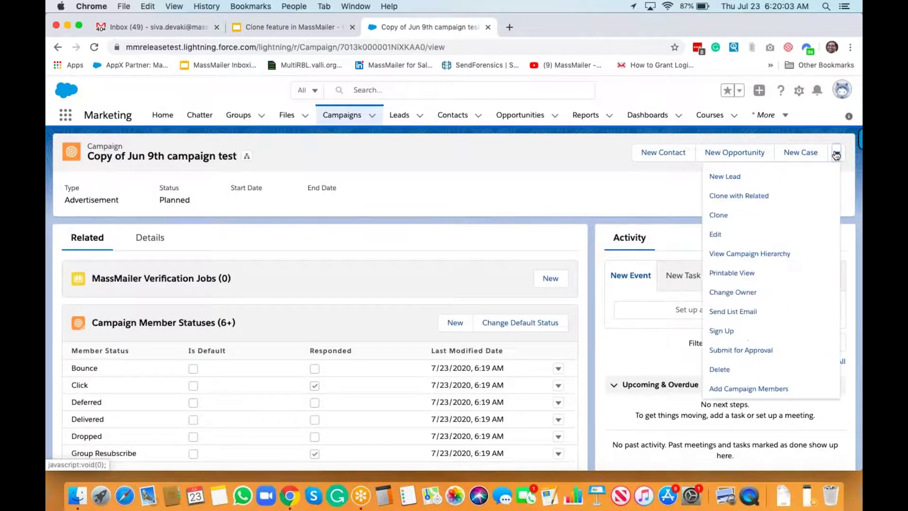
pyautogui.scroll(-3, 790, 344)
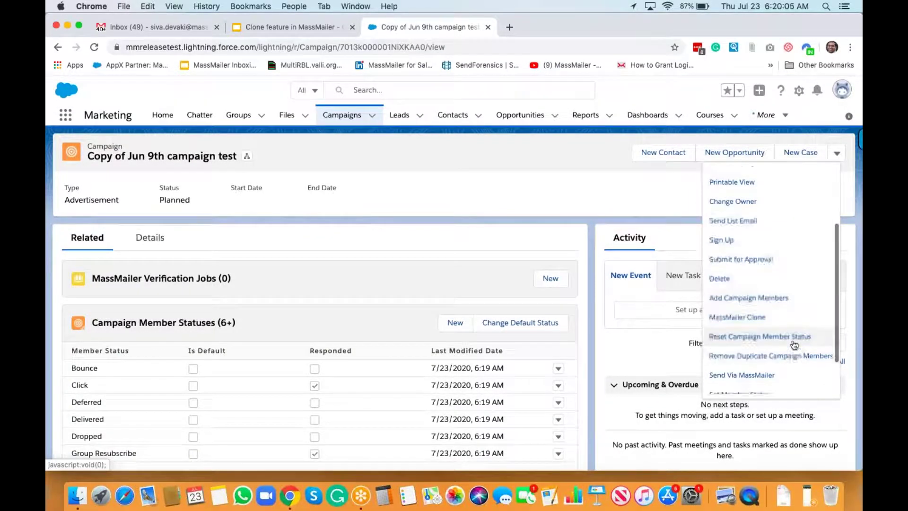
pyautogui.scroll(-2, 795, 345)
pyautogui.click(509, 209)
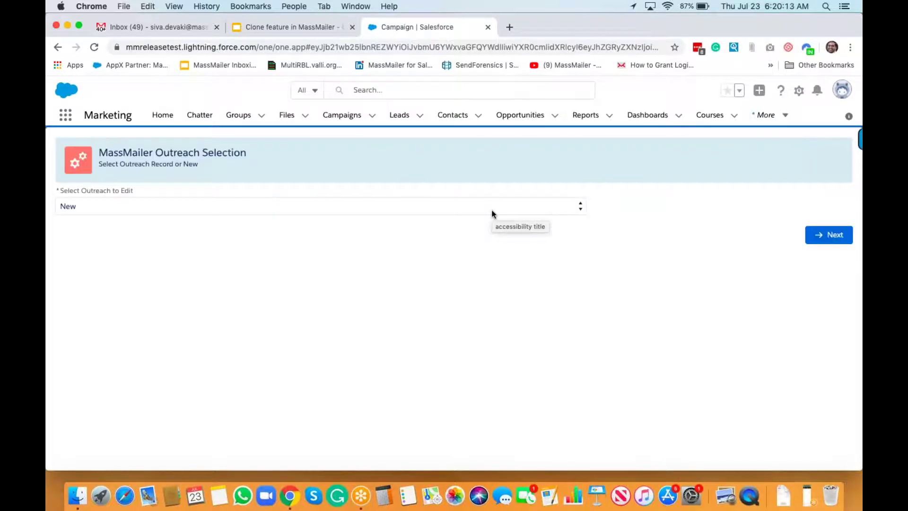
pyautogui.click(436, 206)
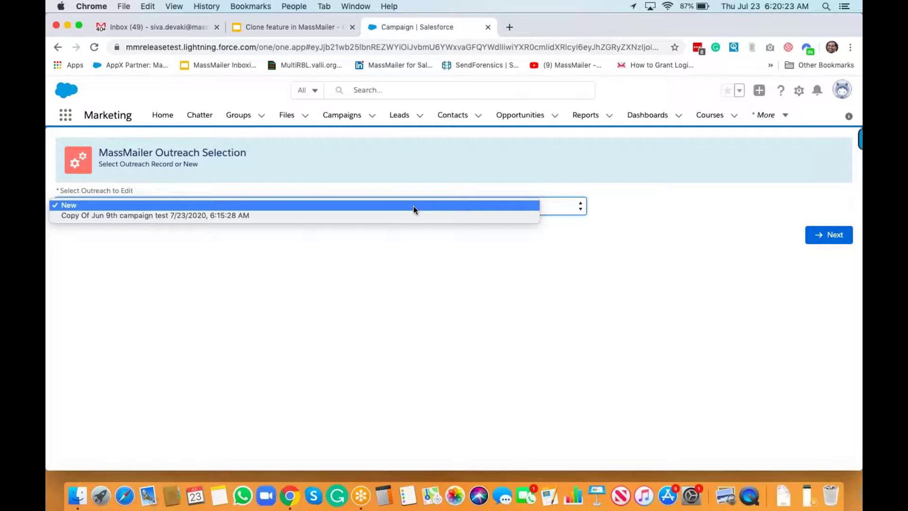
pyautogui.click(413, 207)
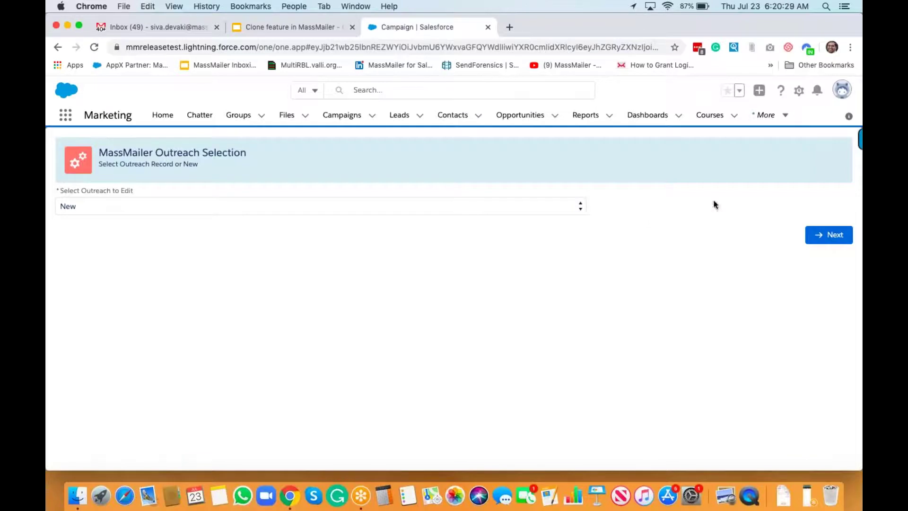
# - Switch to the MassMailer Lightning app and show all MassMailer list views
pyautogui.click(65, 115)
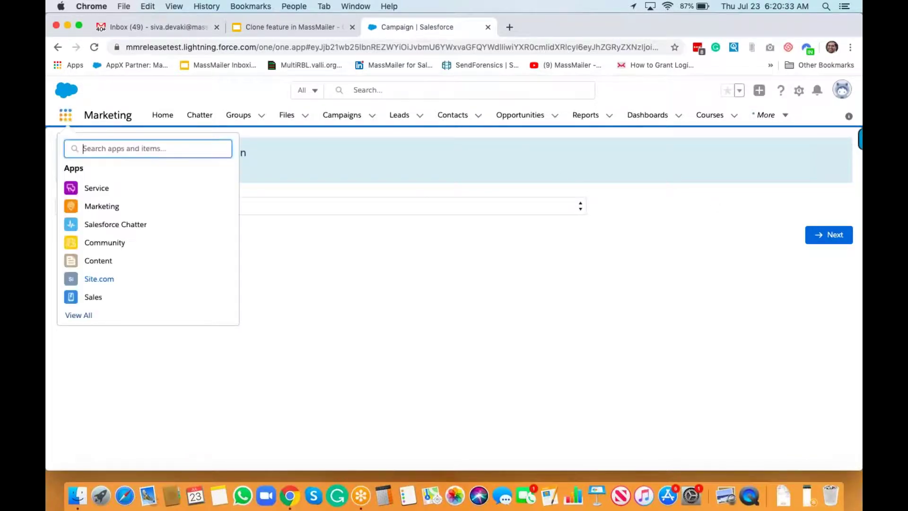
pyautogui.write('mass')
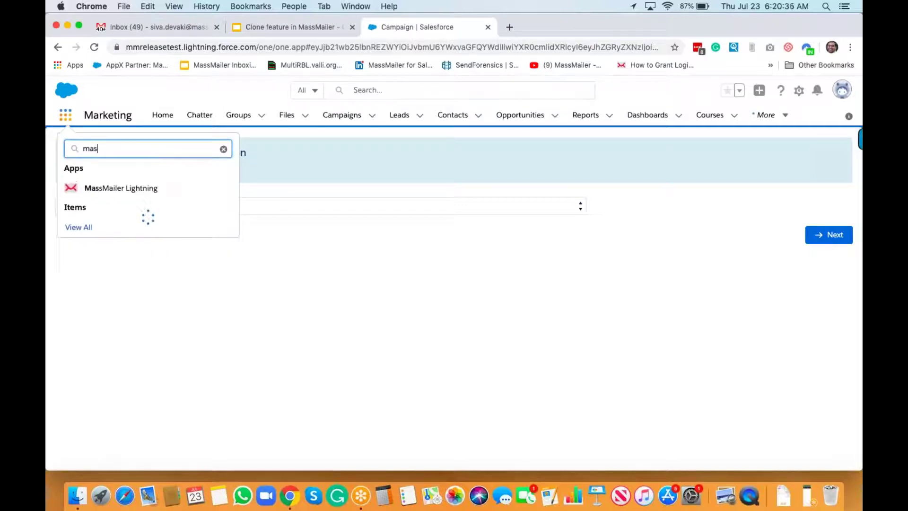
pyautogui.click(77, 187)
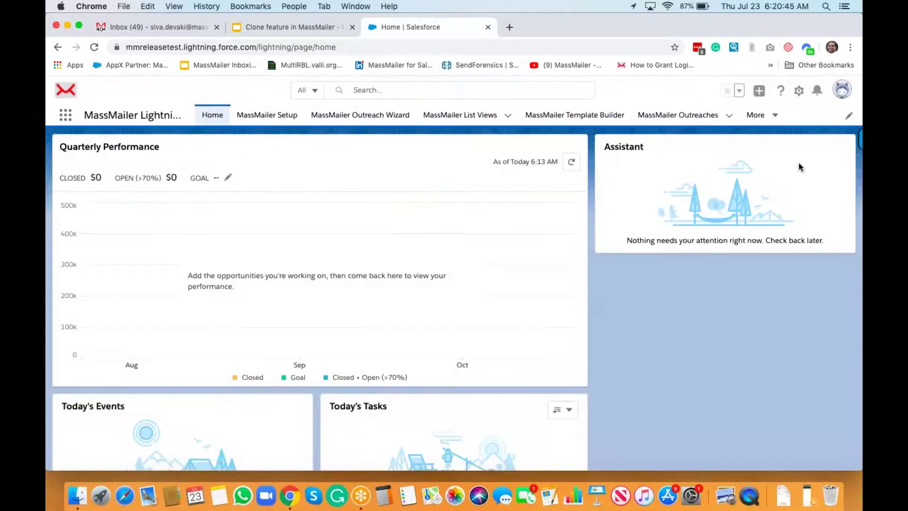
pyautogui.click(460, 119)
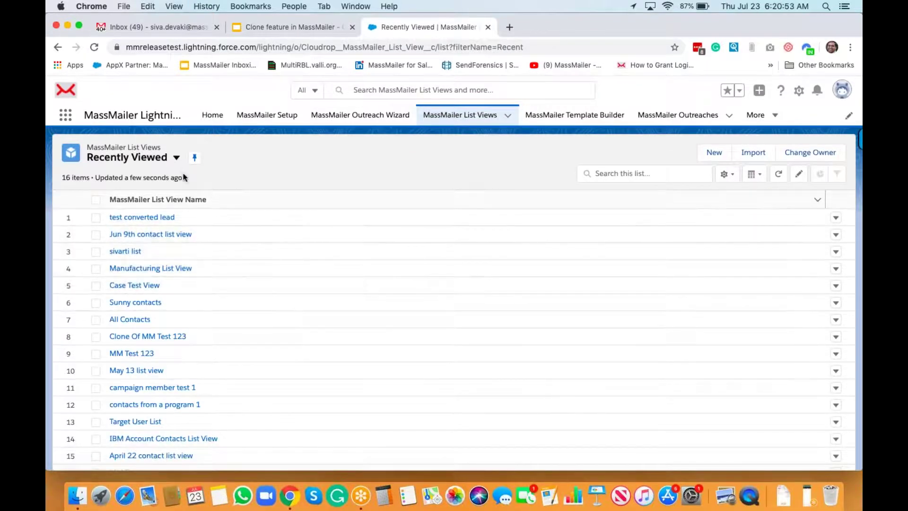
pyautogui.click(176, 160)
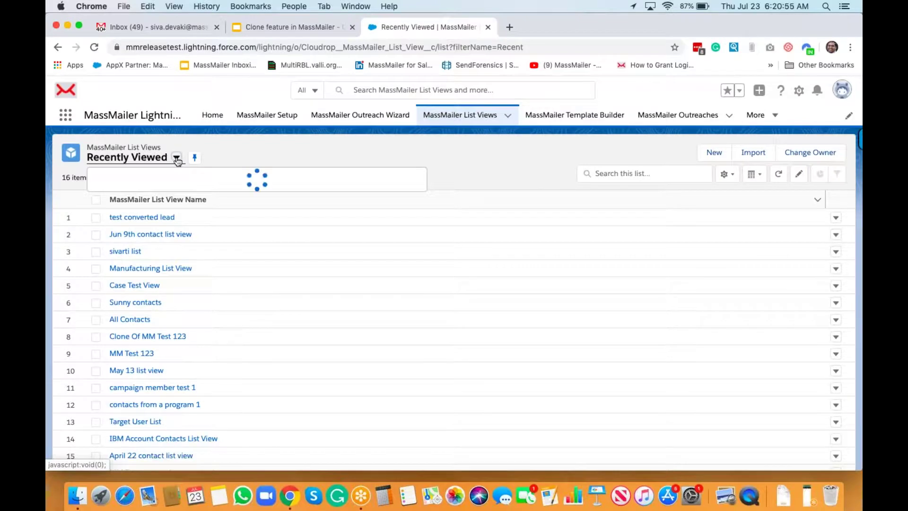
pyautogui.click(117, 196)
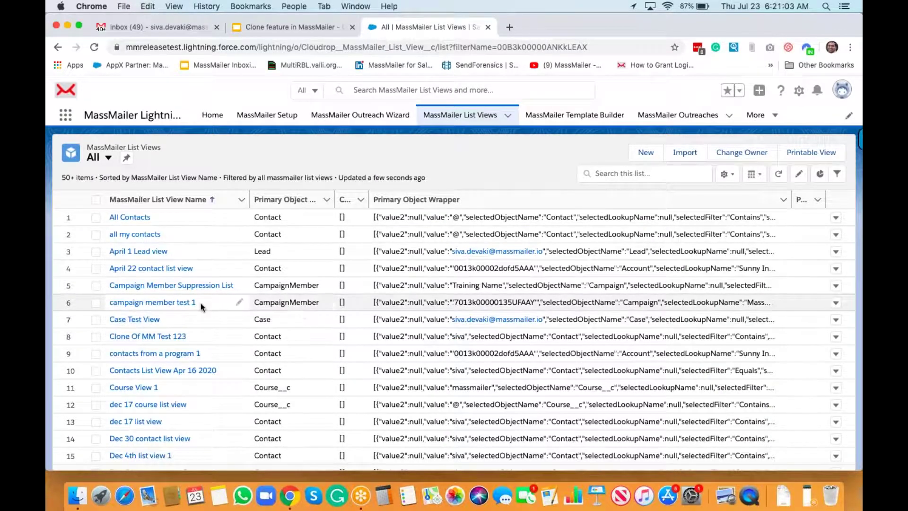
# - Preview the filtered records of the April 22 contact list view and clone that list view
pyautogui.click(137, 269)
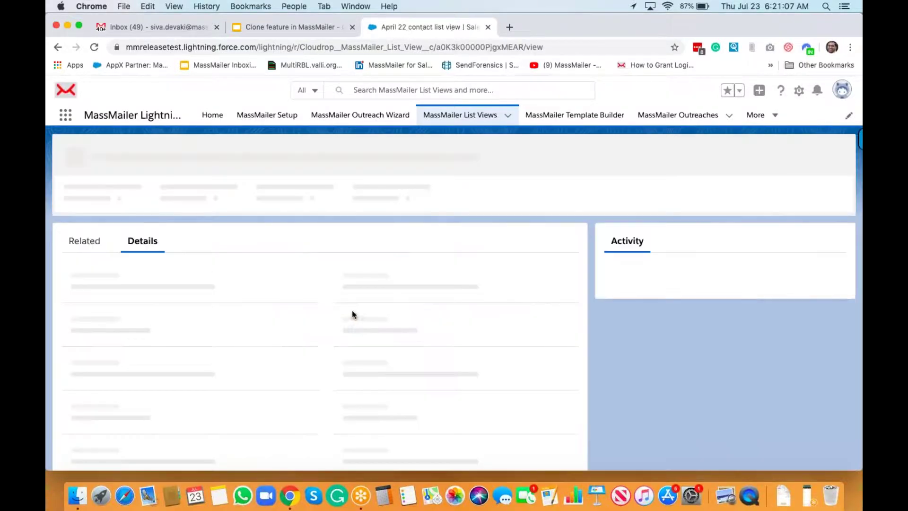
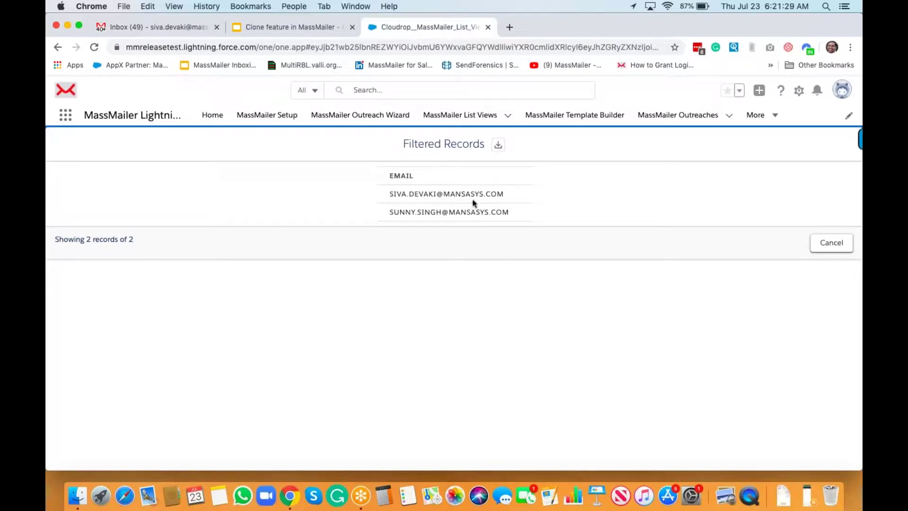
pyautogui.click(827, 237)
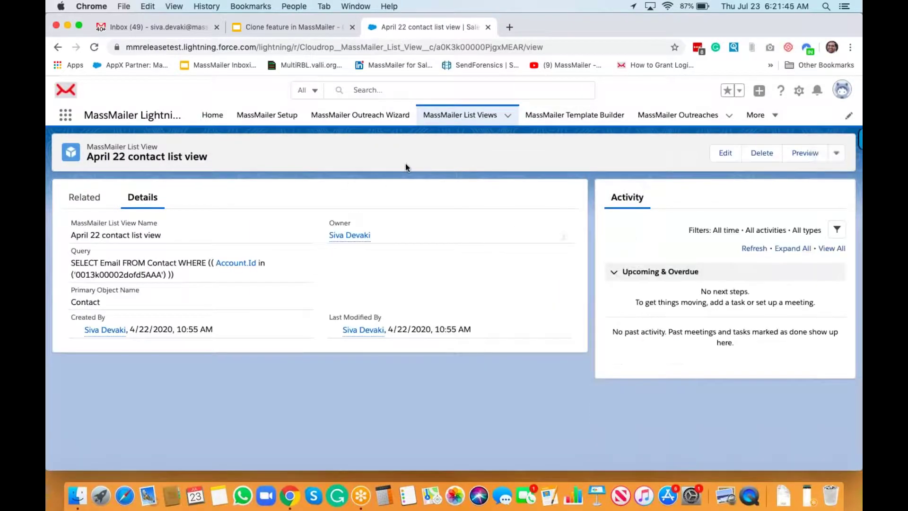
pyautogui.click(836, 156)
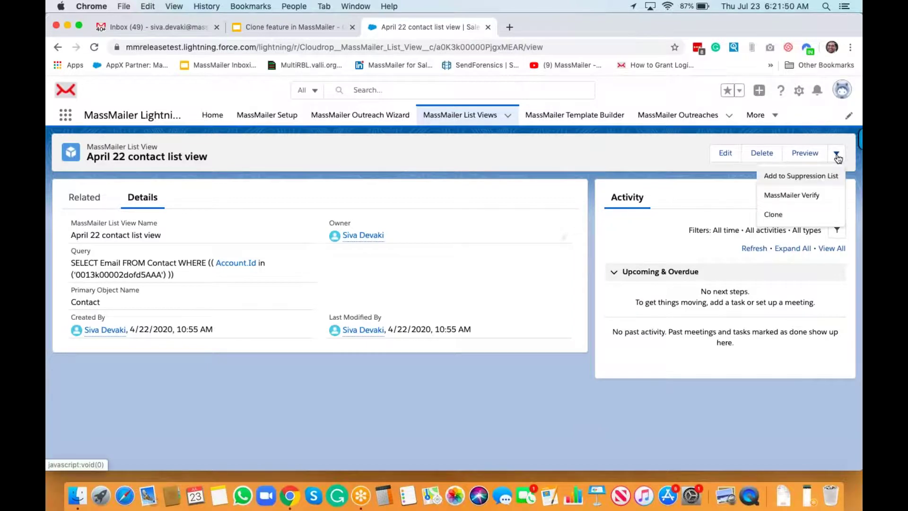
pyautogui.click(781, 215)
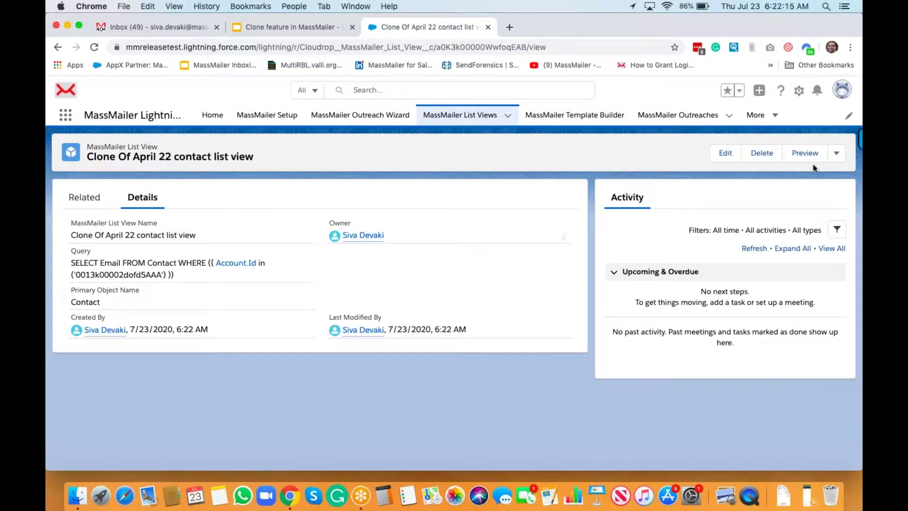
# - Open the cloned list view for editing, check its filter and field settings, and preview its filtered records
pyautogui.click(724, 154)
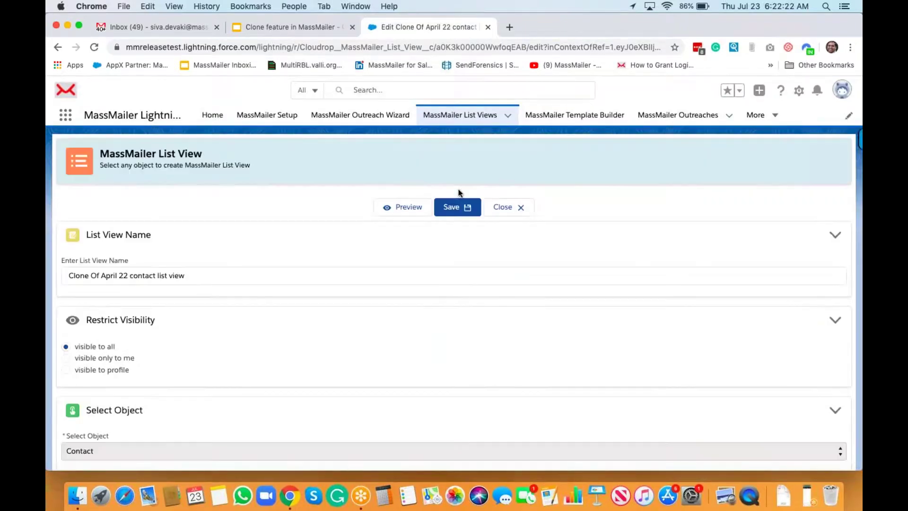
pyautogui.scroll(-5, 458, 192)
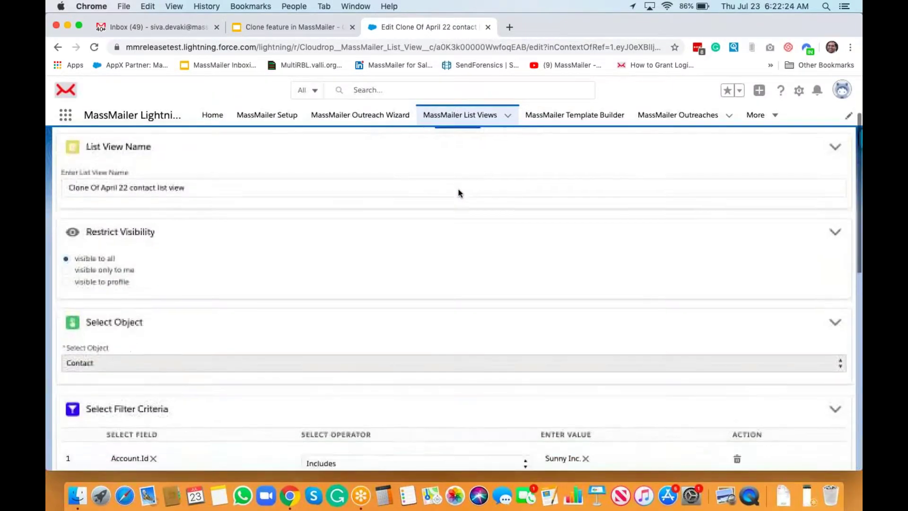
pyautogui.scroll(-6, 458, 193)
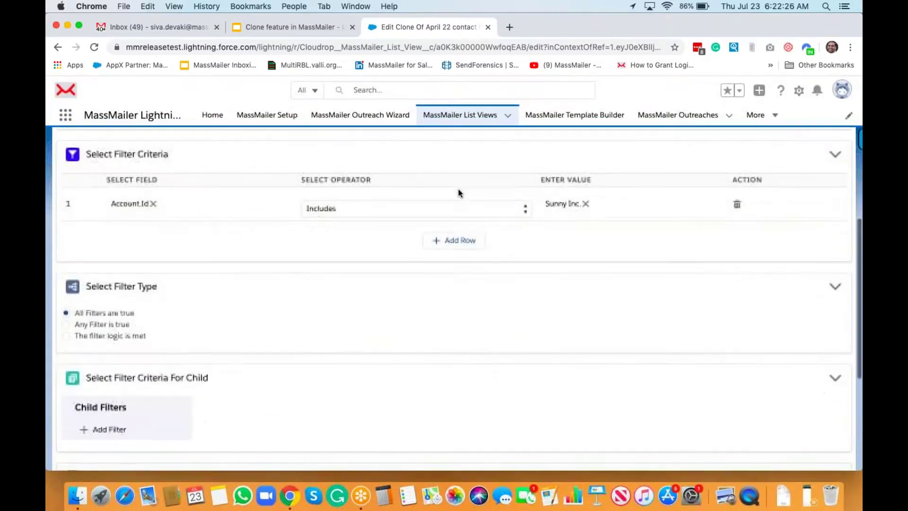
pyautogui.scroll(10, 458, 192)
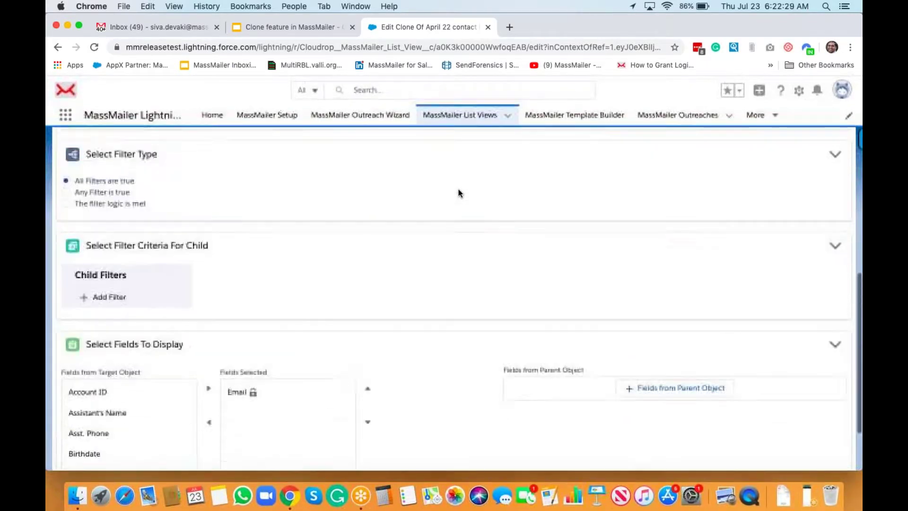
pyautogui.click(400, 208)
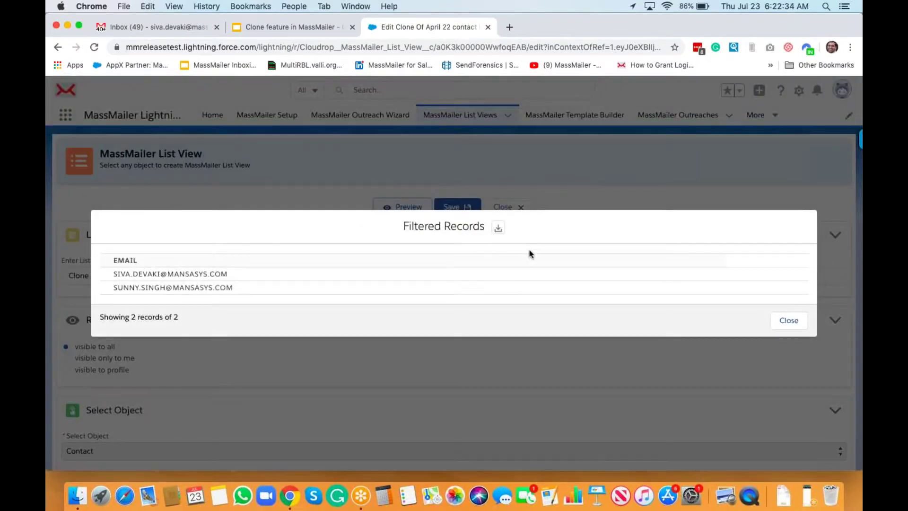
pyautogui.click(793, 322)
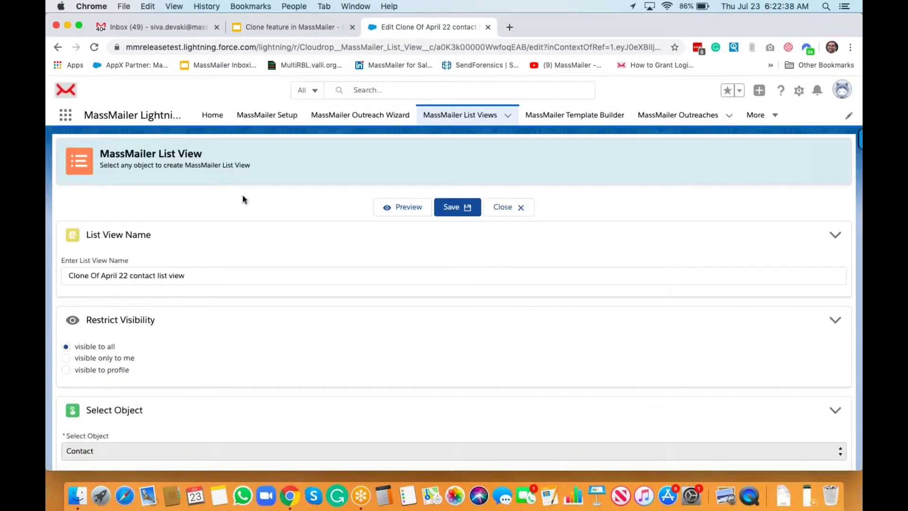